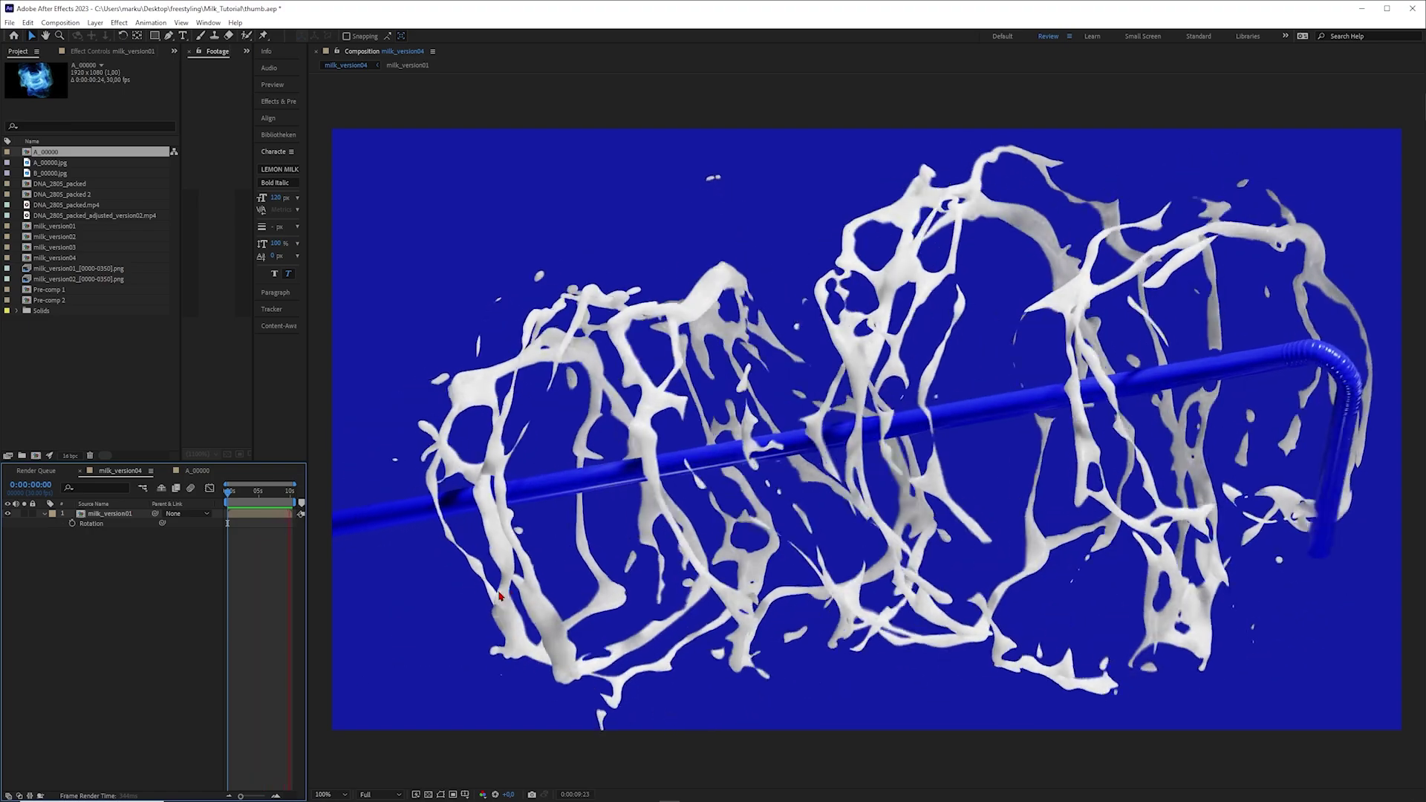
Preview the milk splash, then scroll the 3dbonfire Patreon page down to its membership tiers
{"action": "left_click_drag", "start_coordinate": [236, 492], "coordinate": [286, 503]}
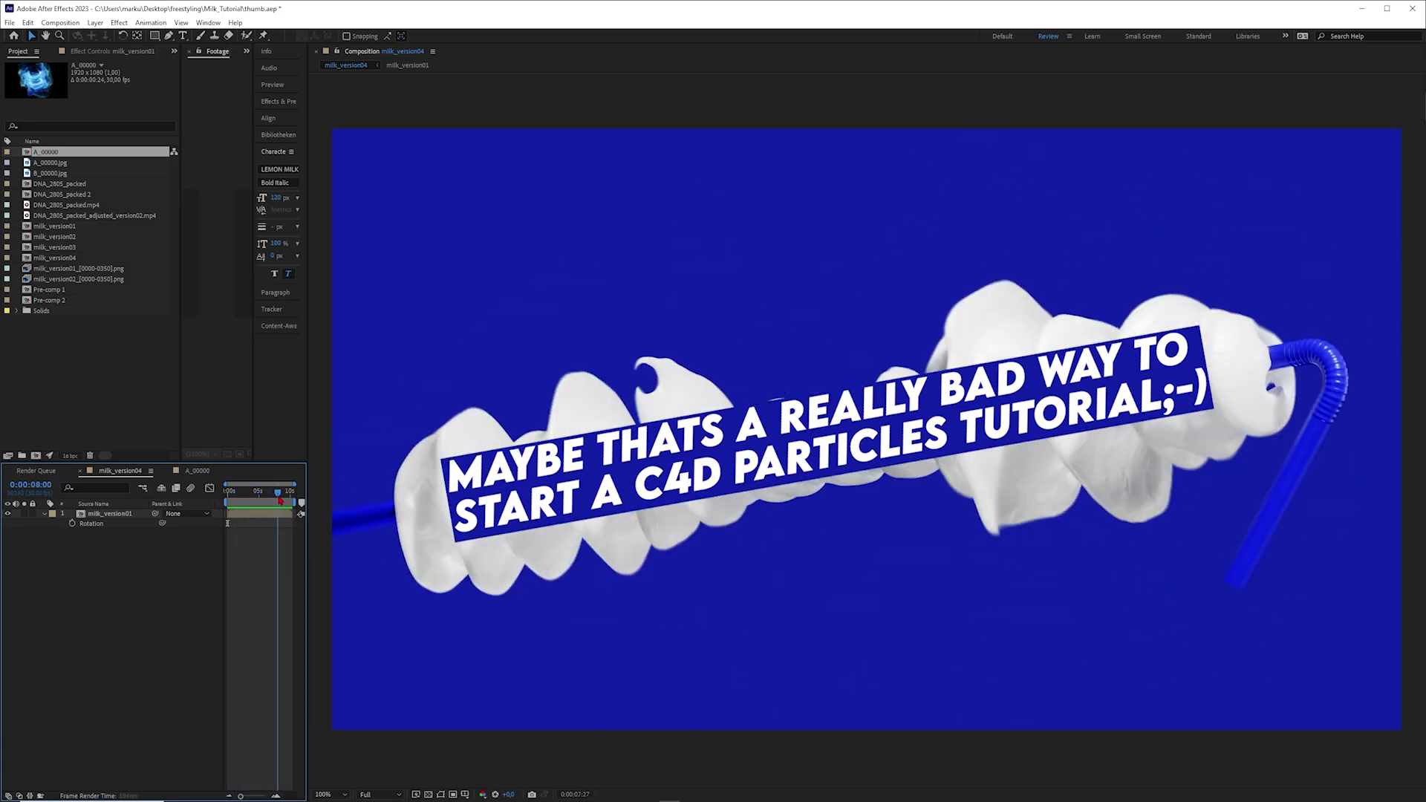
{"action": "key", "text": "space"}
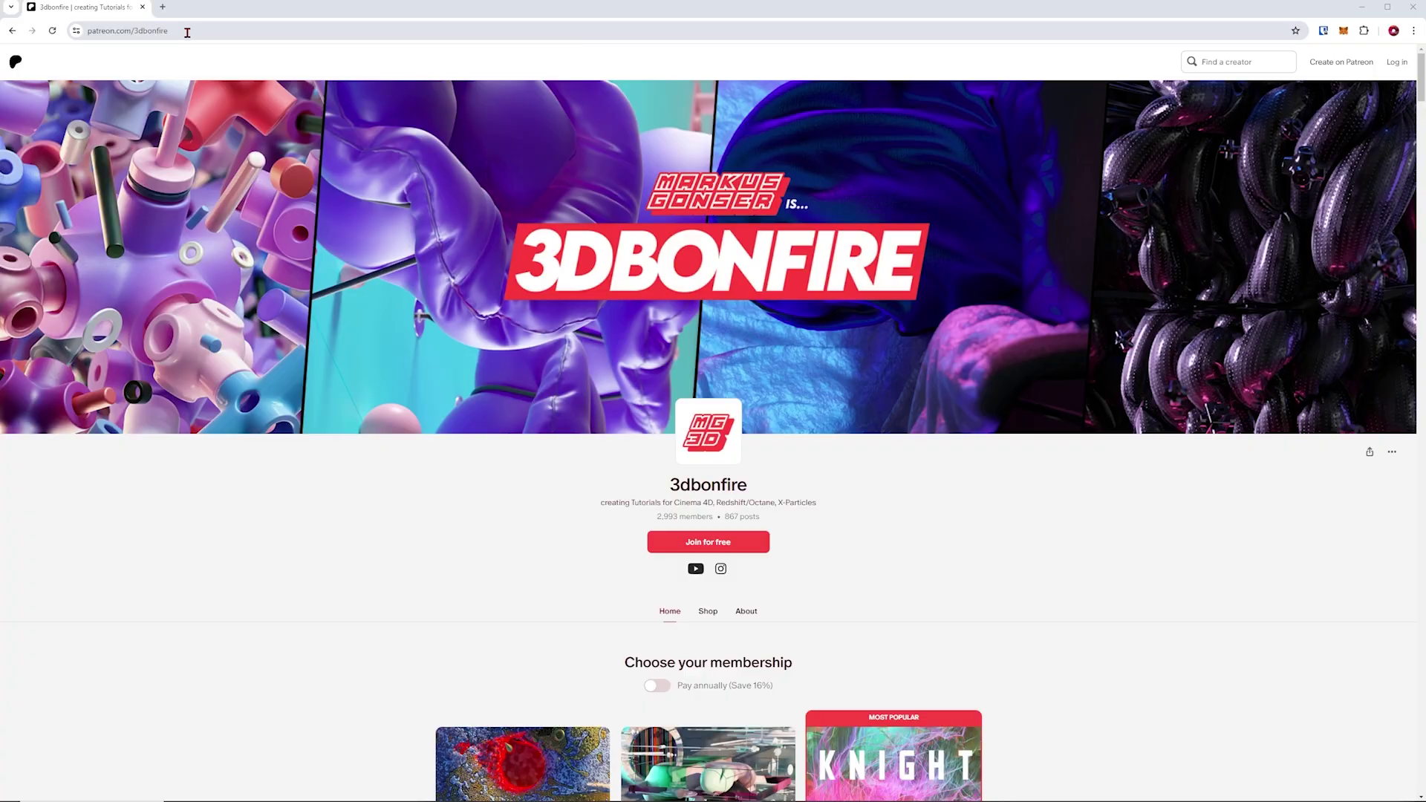
{"action": "scroll", "coordinate": [682, 404], "scroll_direction": "down", "scroll_amount": 2}
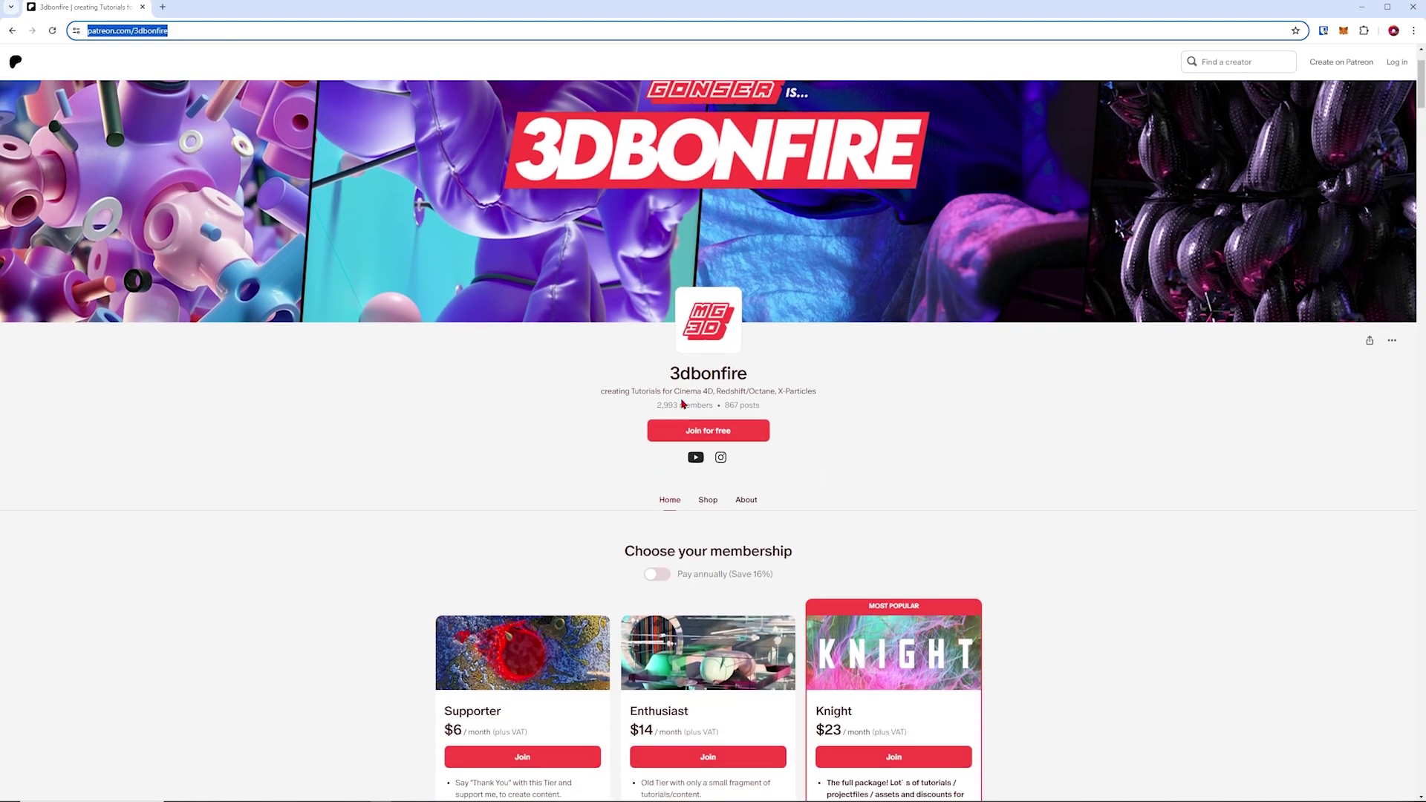
{"action": "left_click_drag", "start_coordinate": [656, 411], "coordinate": [762, 407]}
{"action": "scroll", "coordinate": [741, 377], "scroll_direction": "down", "scroll_amount": 2}
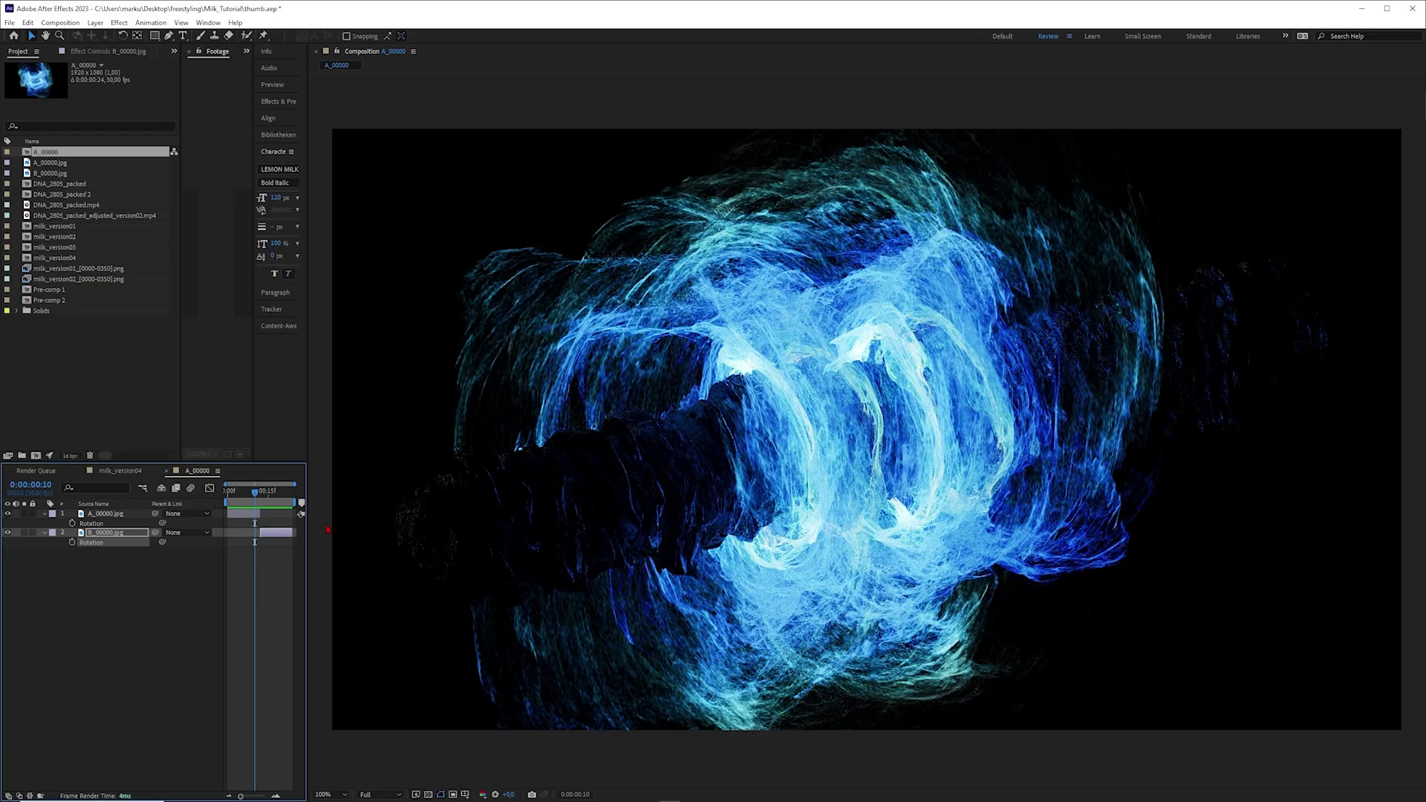
Scrub the blue particle render, then move milk_version04 forward to the thick milk splash
{"action": "left_click_drag", "start_coordinate": [252, 495], "coordinate": [262, 496]}
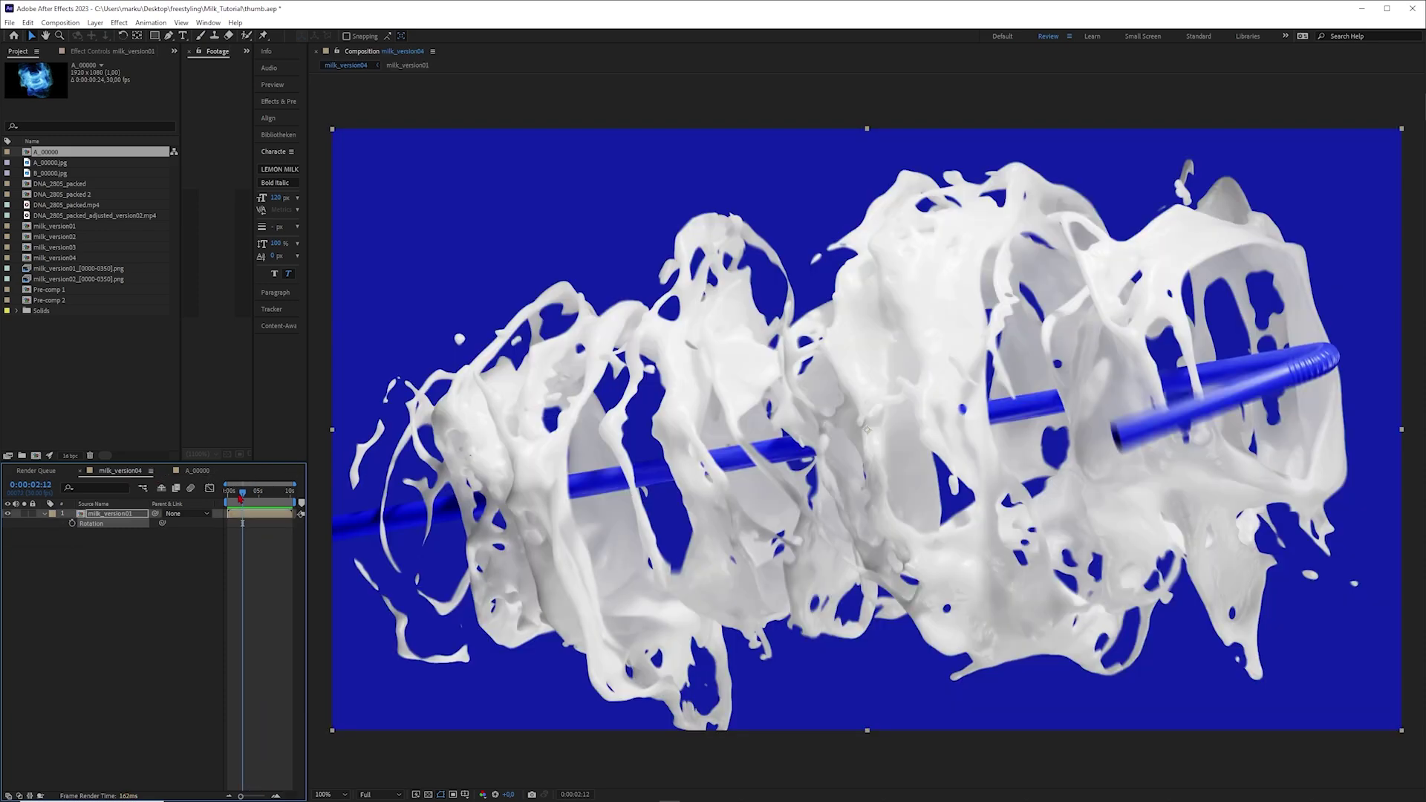
{"action": "left_click_drag", "start_coordinate": [242, 502], "coordinate": [245, 511]}
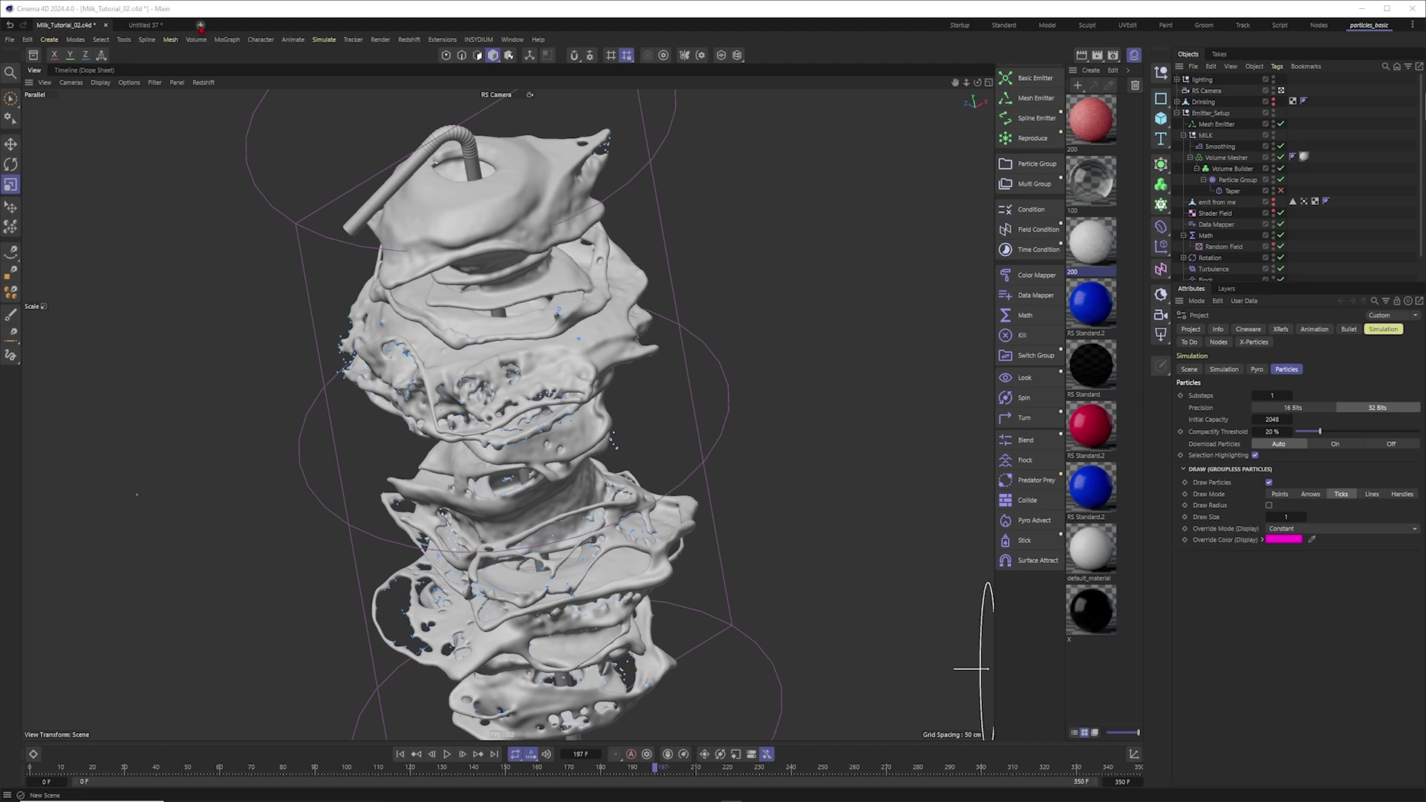
Start a new empty scene and add a Disc primitive
{"action": "key", "text": "ctrl+n"}
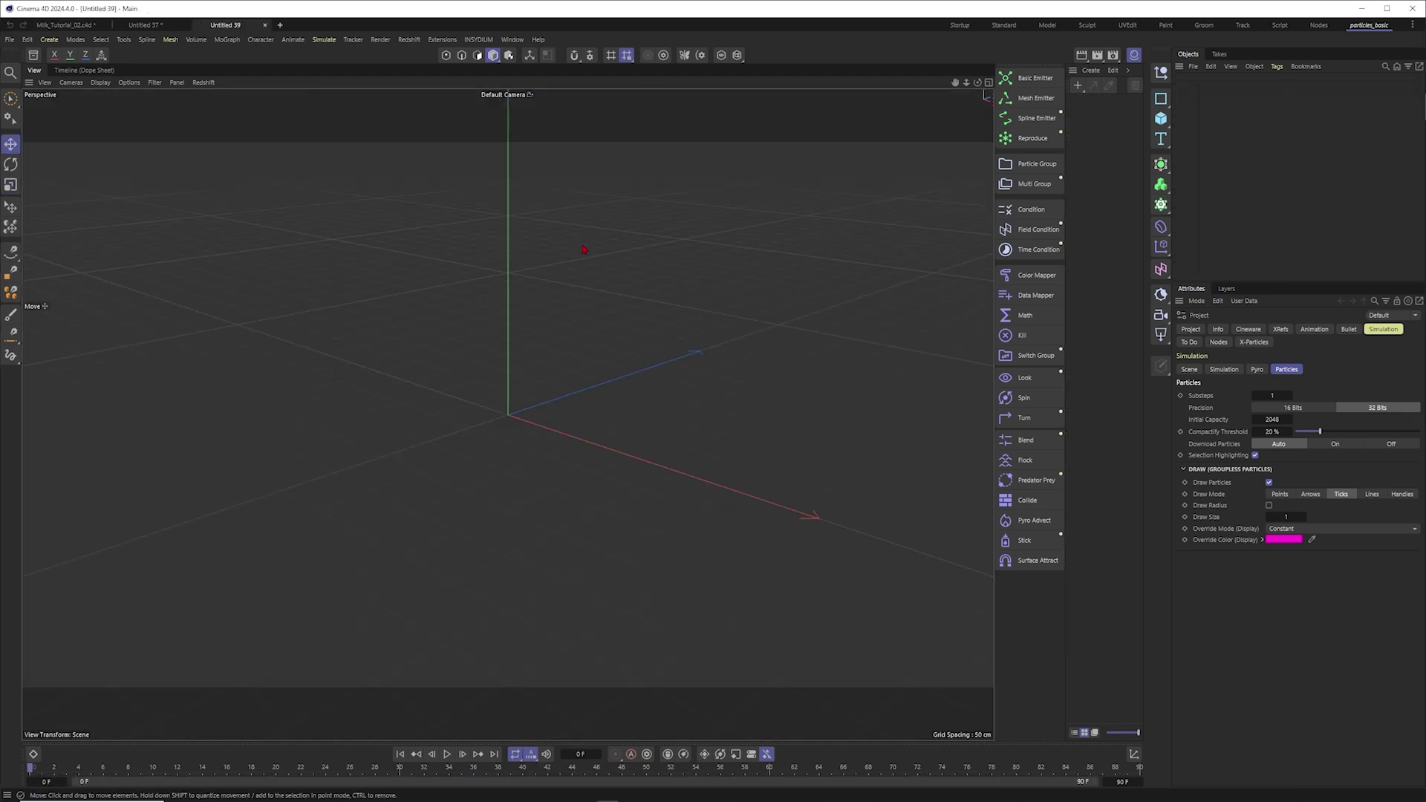
{"action": "key", "text": "shift+v"}
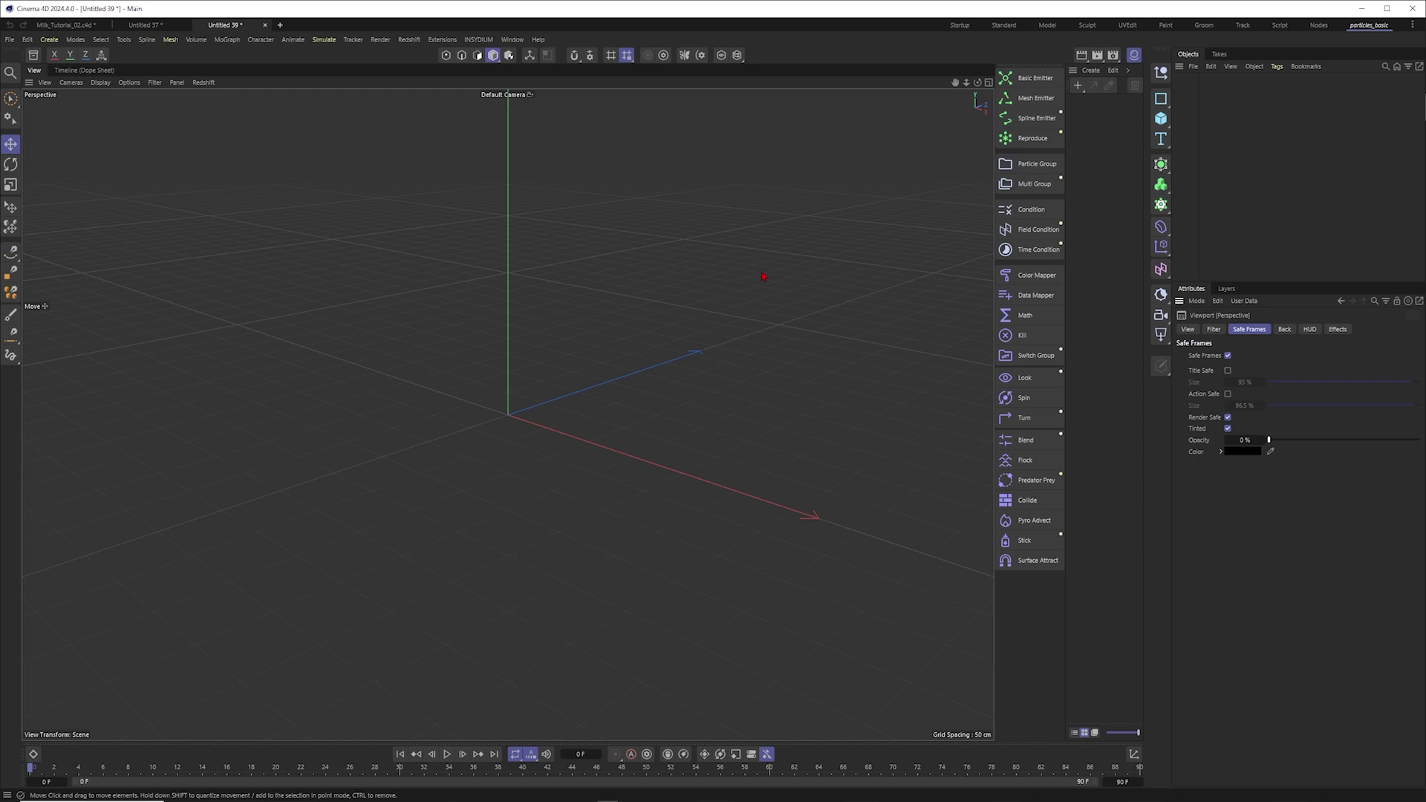
{"action": "left_click_drag", "start_coordinate": [1160, 118], "coordinate": [1282, 157]}
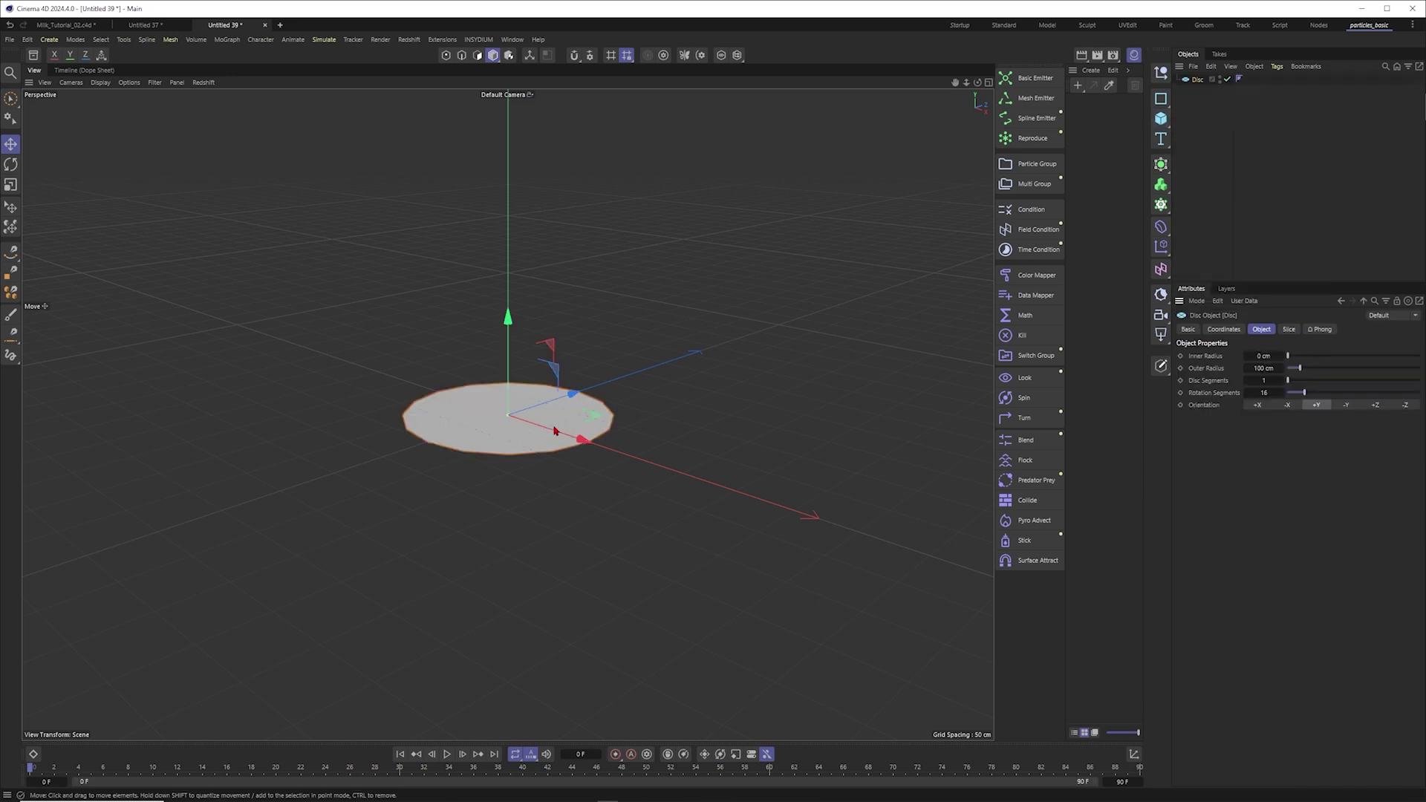
{"action": "scroll", "coordinate": [558, 437], "scroll_direction": "down", "scroll_amount": 1}
{"action": "scroll", "coordinate": [561, 450], "scroll_direction": "down", "scroll_amount": 1}
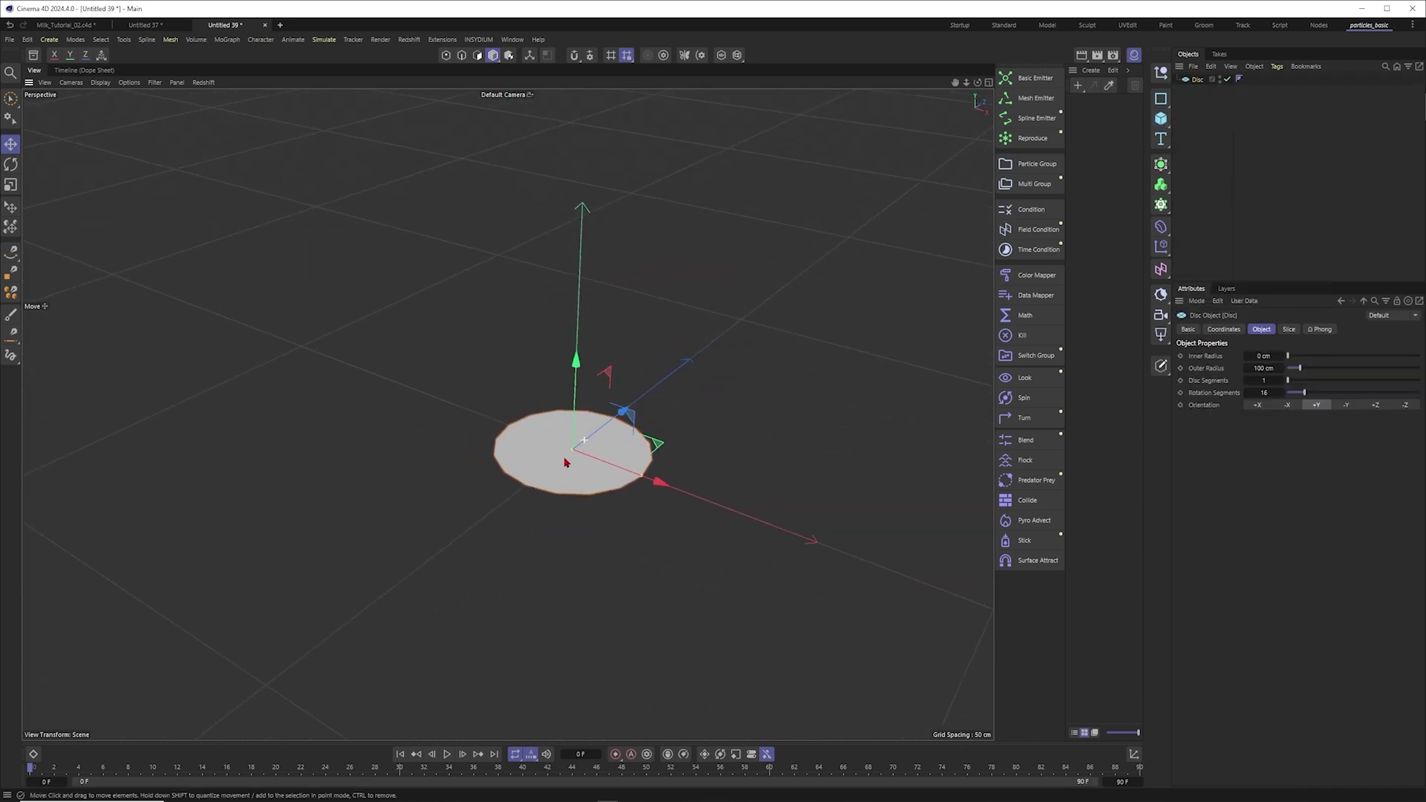
{"action": "left_click", "coordinate": [1205, 147]}
Add a Circle spline and a Spline Emitter emitting particles along it
{"action": "left_click_drag", "start_coordinate": [1160, 98], "coordinate": [1299, 168]}
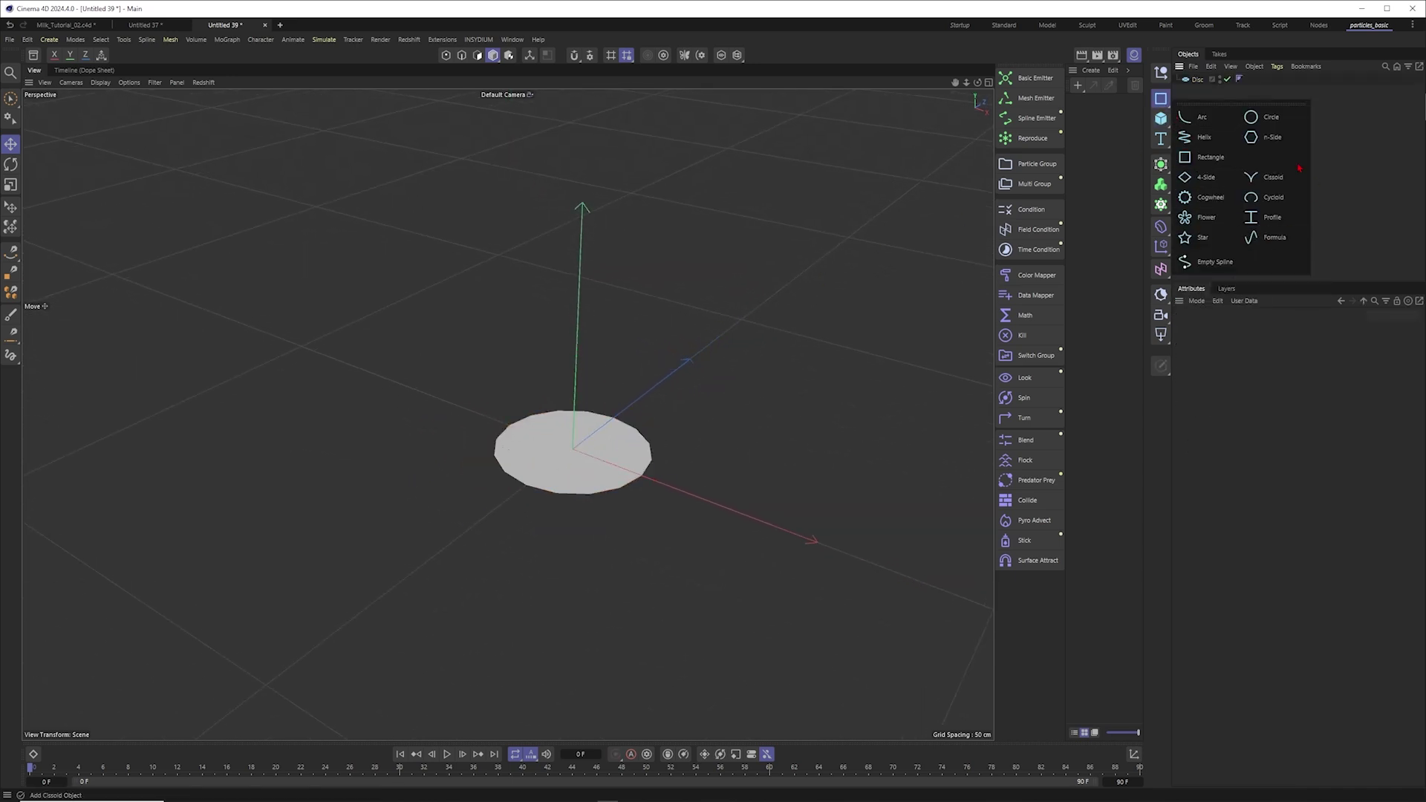
{"action": "left_click", "coordinate": [1263, 121]}
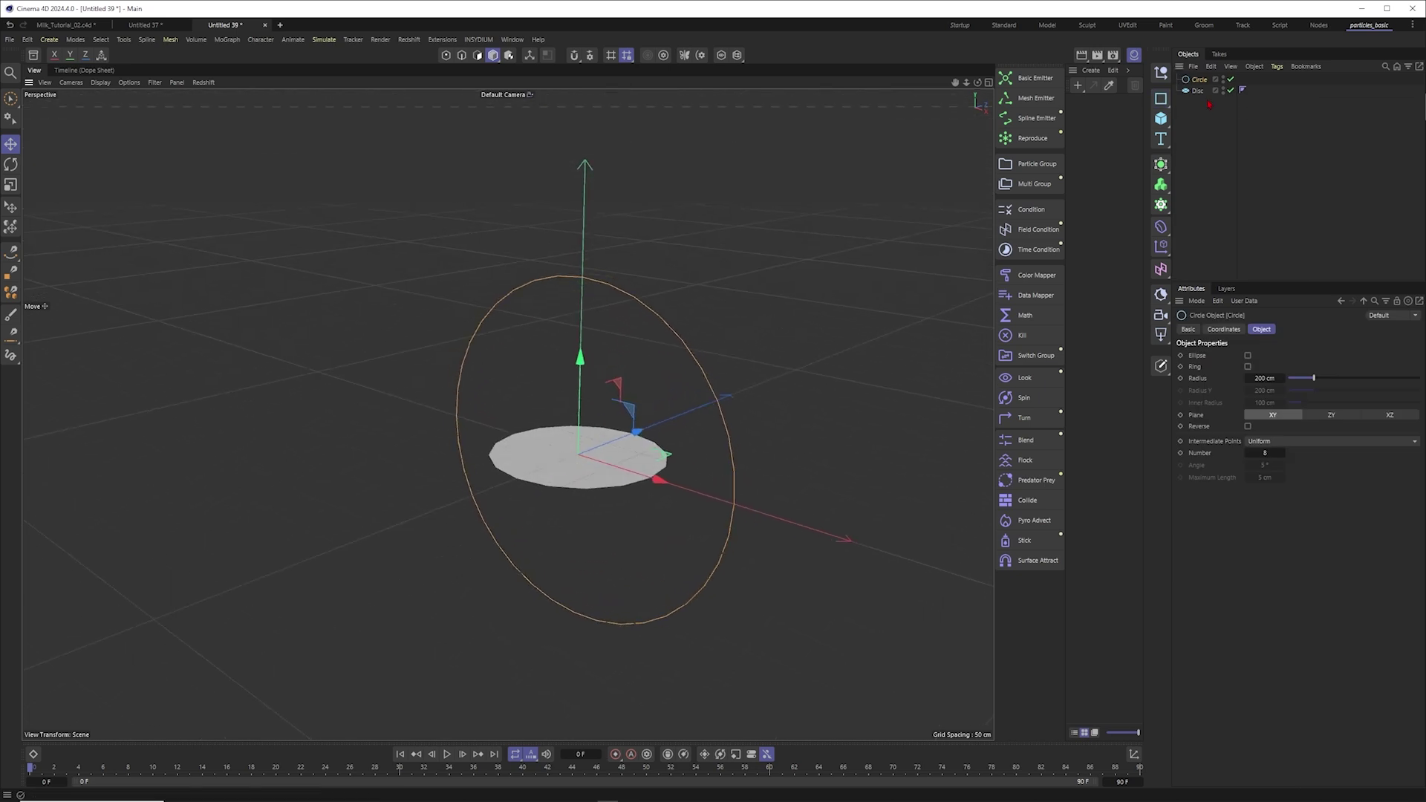
{"action": "left_click", "coordinate": [1036, 117]}
{"action": "left_click_drag", "start_coordinate": [564, 594], "coordinate": [458, 653], "text": "alt"}
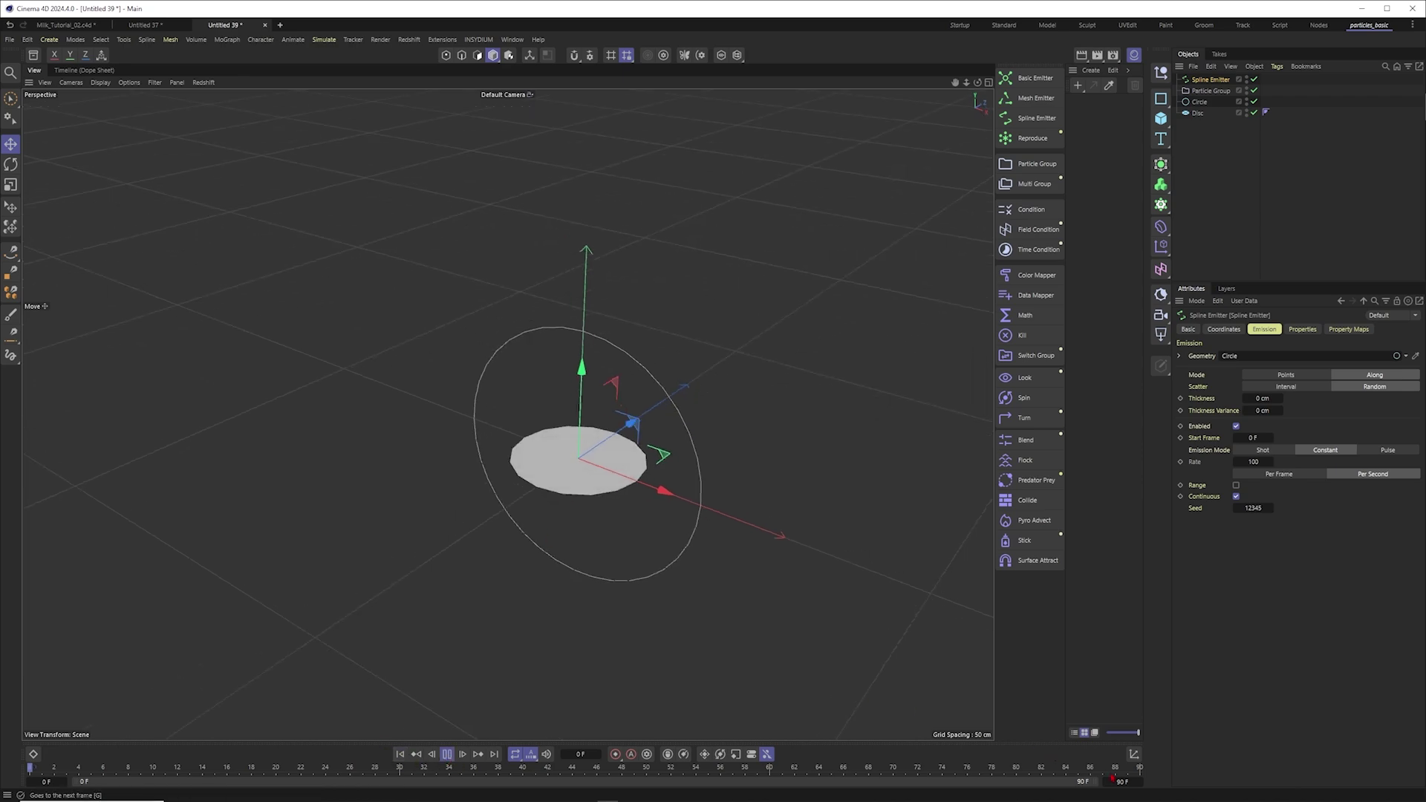
Set the scene length to 500 frames and orbit the view to face the circle
{"action": "type", "text": "300"}
{"action": "key", "text": "Return"}
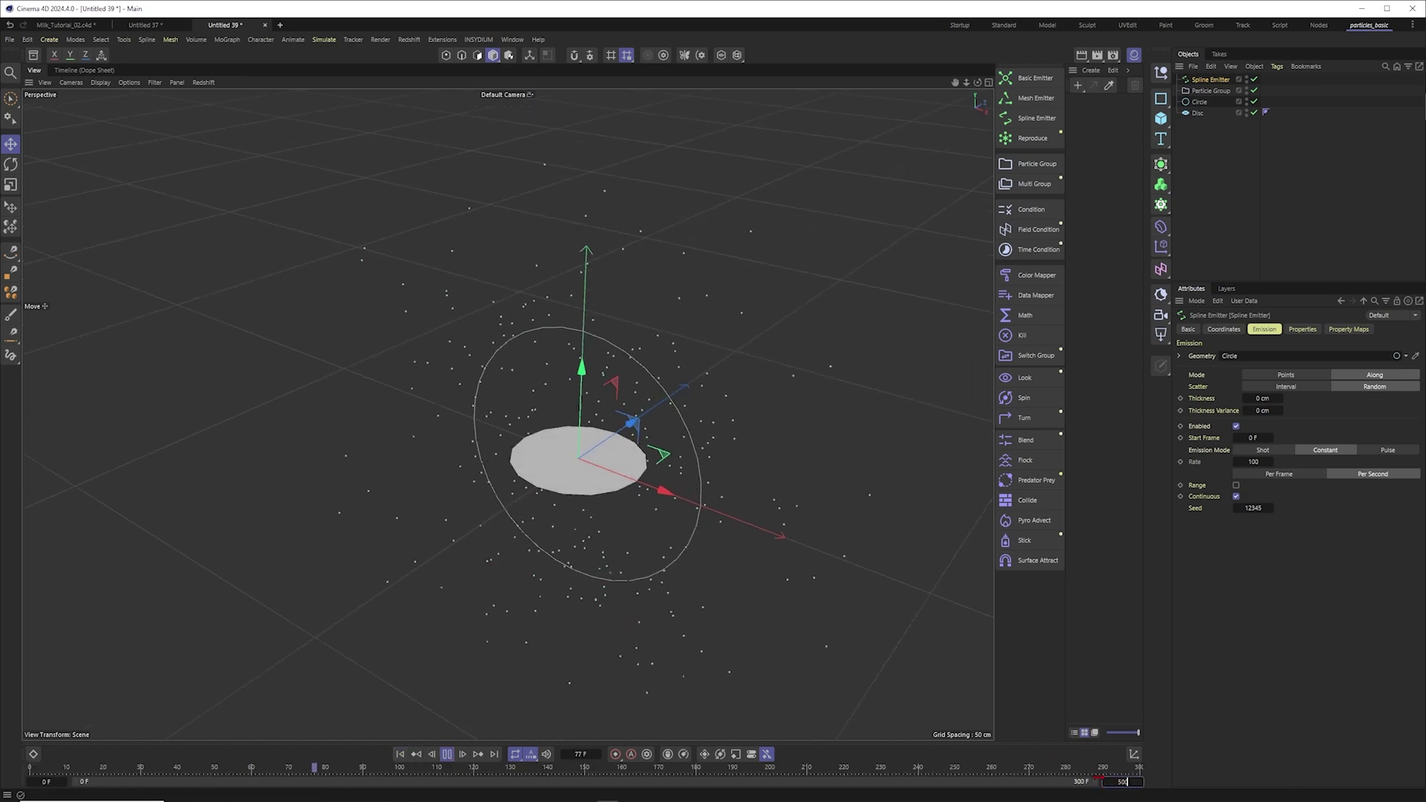
{"action": "key", "text": "Return"}
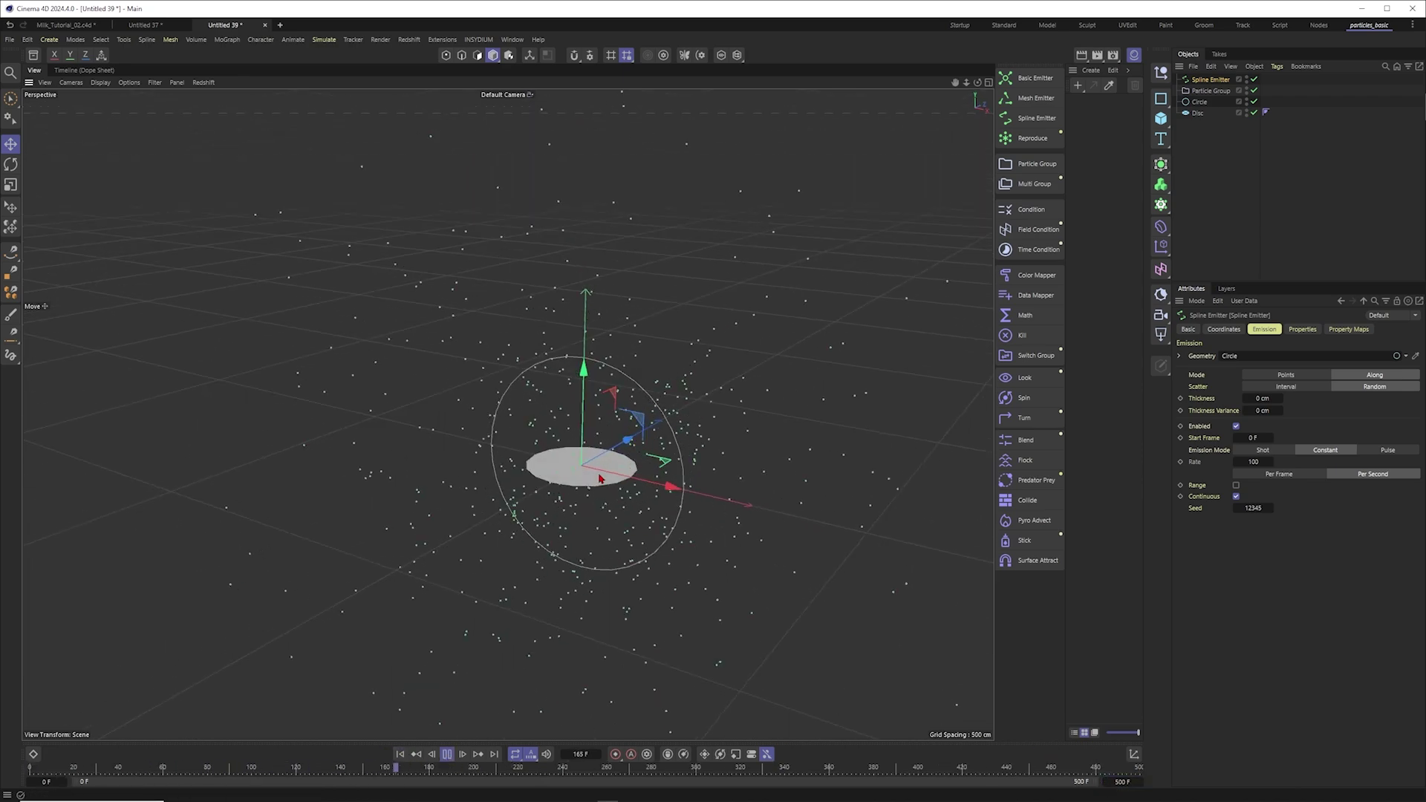
{"action": "left_click_drag", "start_coordinate": [600, 478], "coordinate": [594, 445], "text": "alt"}
{"action": "left_click", "coordinate": [146, 39]}
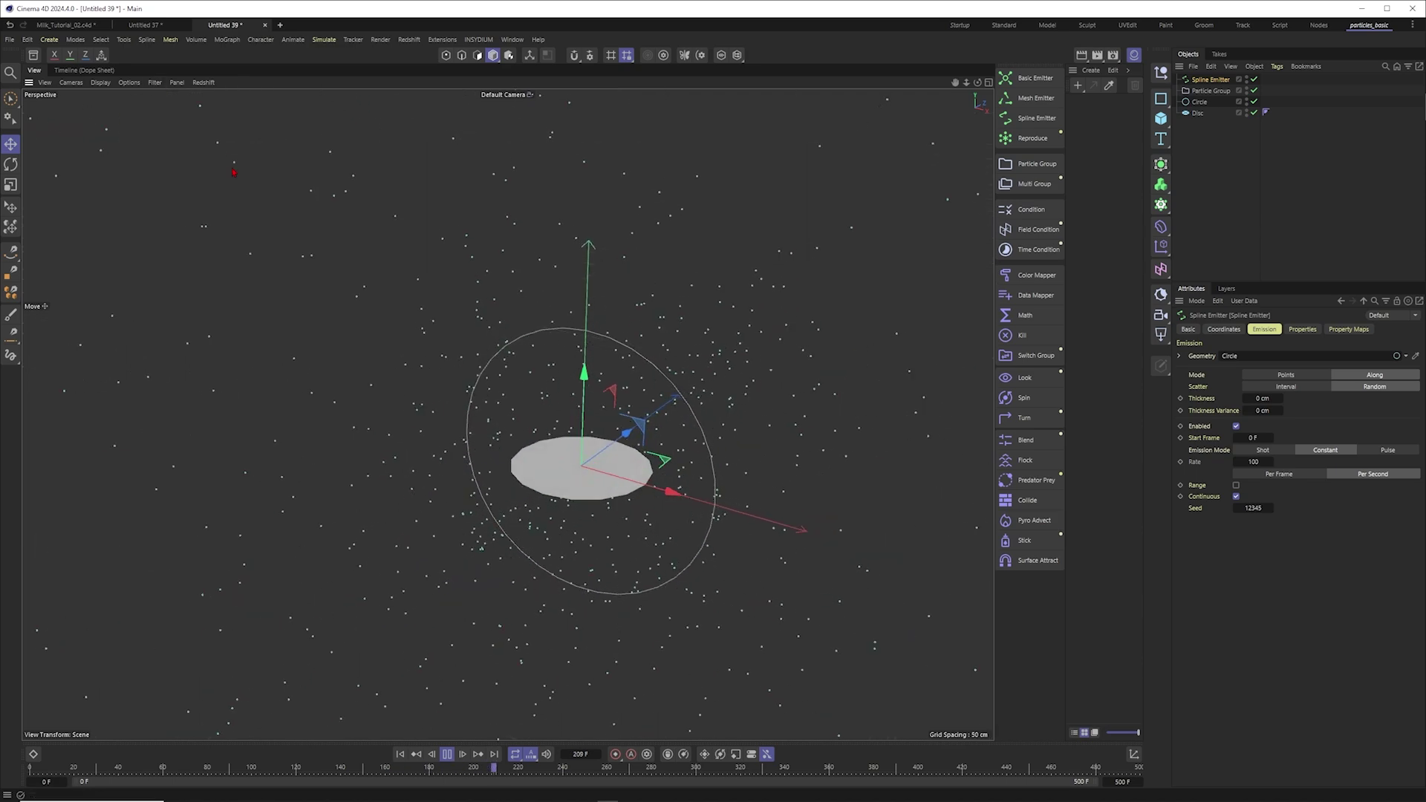
{"action": "scroll", "coordinate": [440, 673], "scroll_direction": "up", "scroll_amount": 1}
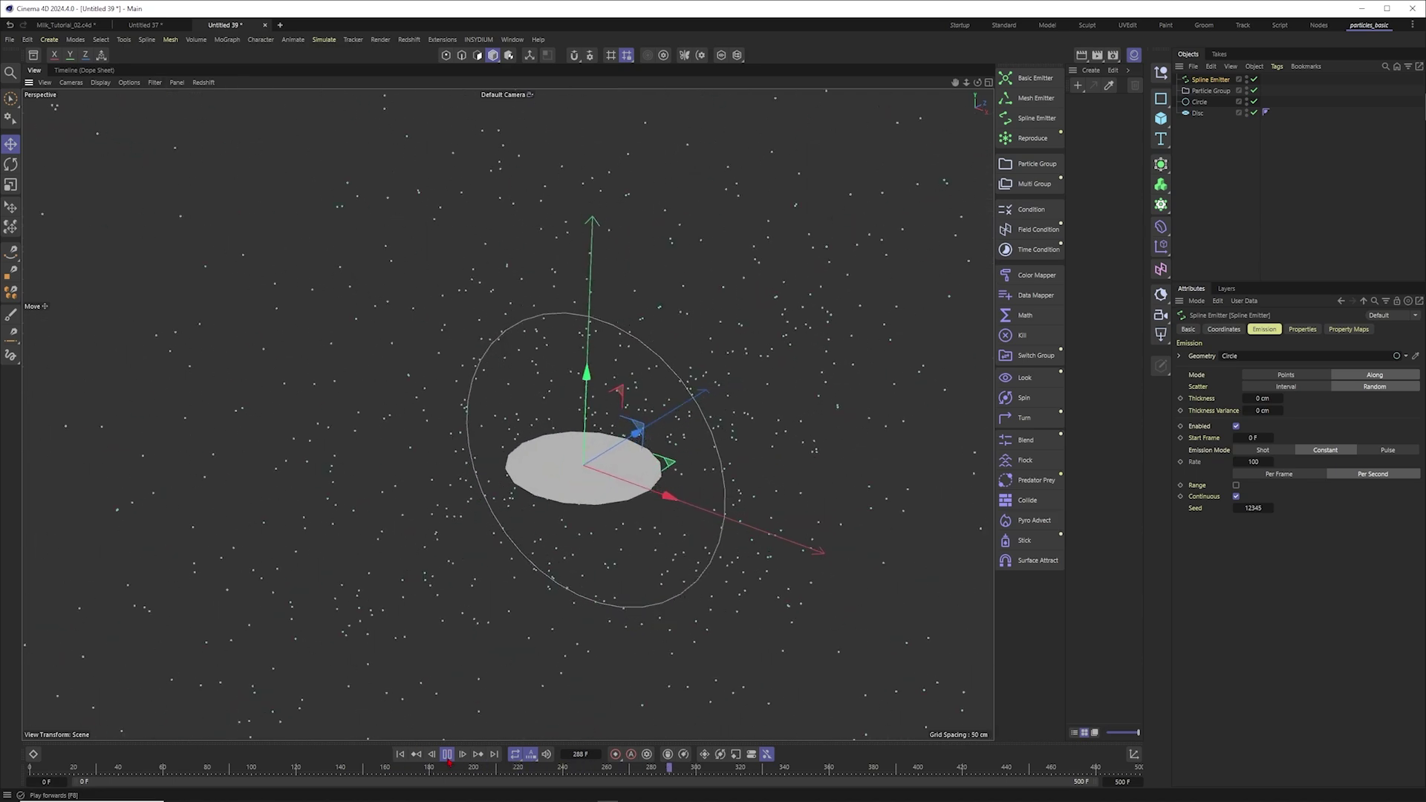
{"action": "scroll", "coordinate": [602, 470], "scroll_direction": "up", "scroll_amount": 1}
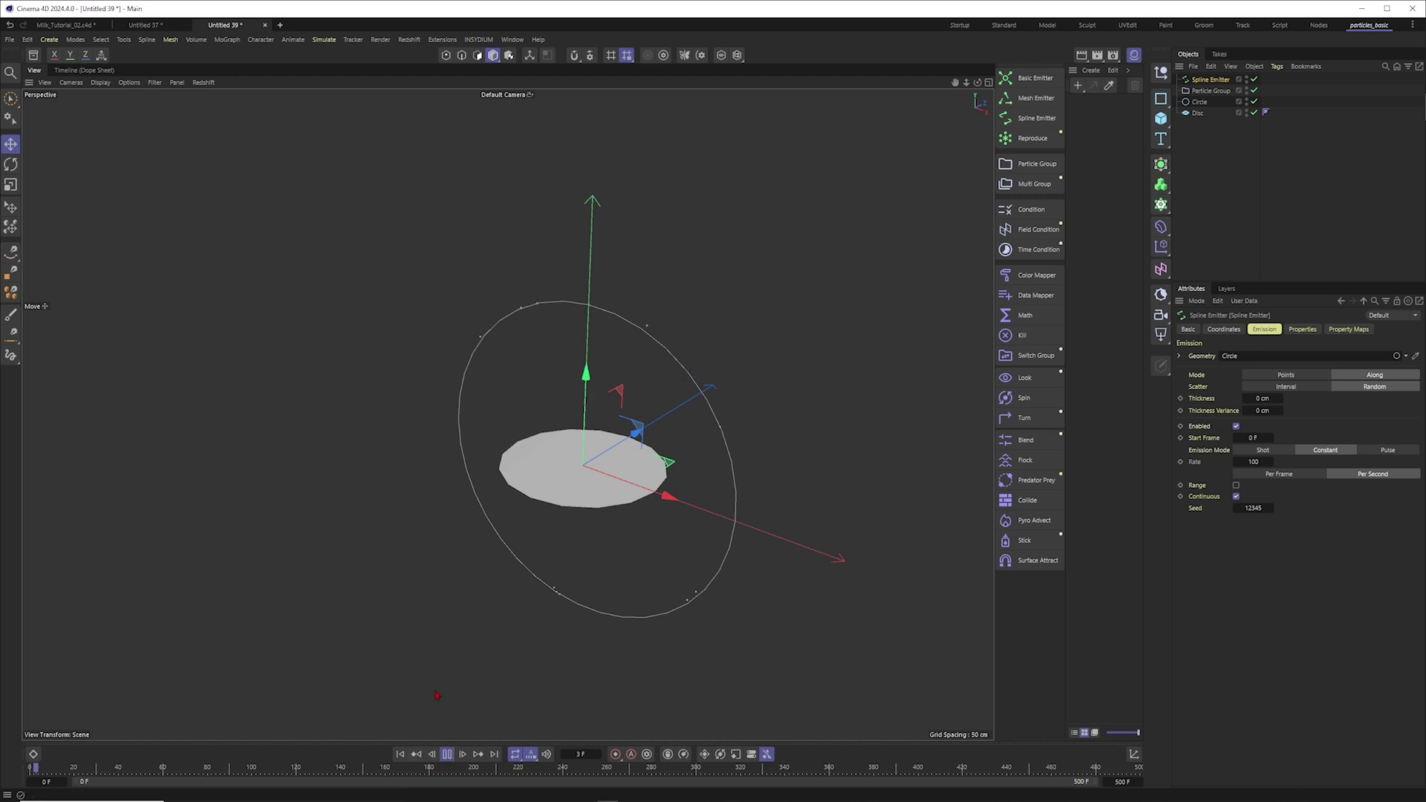
{"action": "left_click_drag", "start_coordinate": [611, 478], "coordinate": [605, 468], "text": "alt"}
Set the Spline Emitter's Velocity Direction to Tangential and rewind the simulation
{"action": "left_click", "coordinate": [682, 338]}
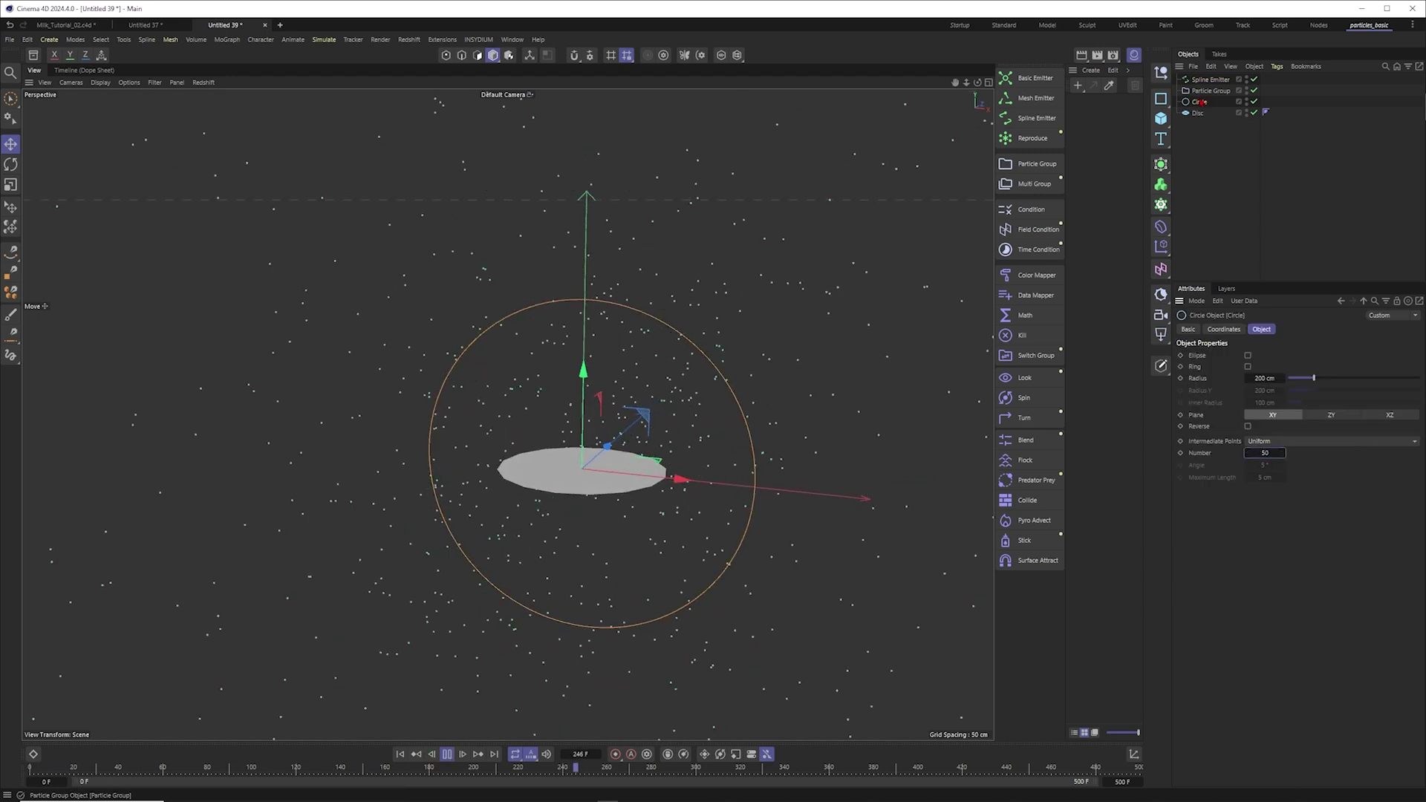
{"action": "left_click", "coordinate": [1210, 79]}
{"action": "left_click", "coordinate": [1302, 328]}
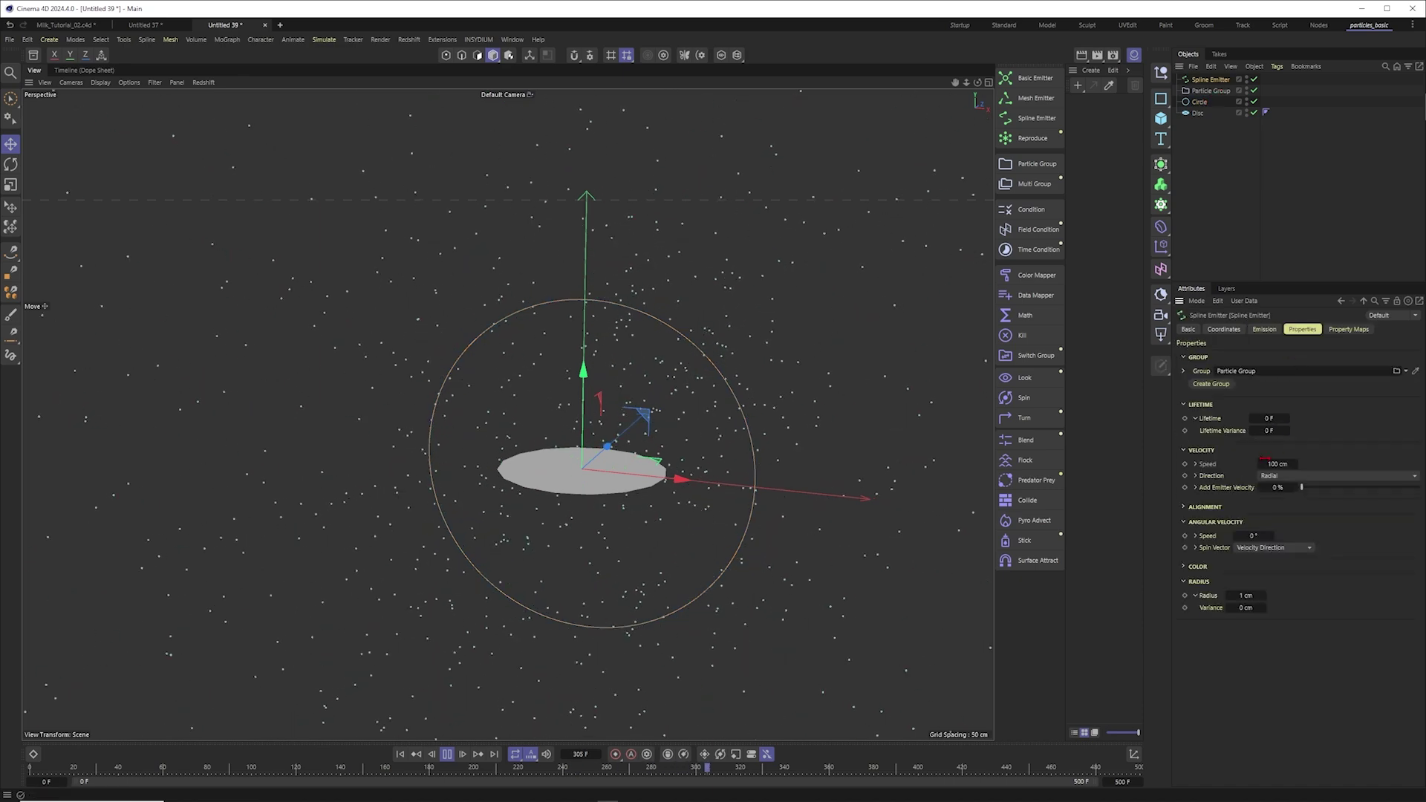
{"action": "left_click", "coordinate": [1278, 476]}
{"action": "left_click", "coordinate": [1293, 545]}
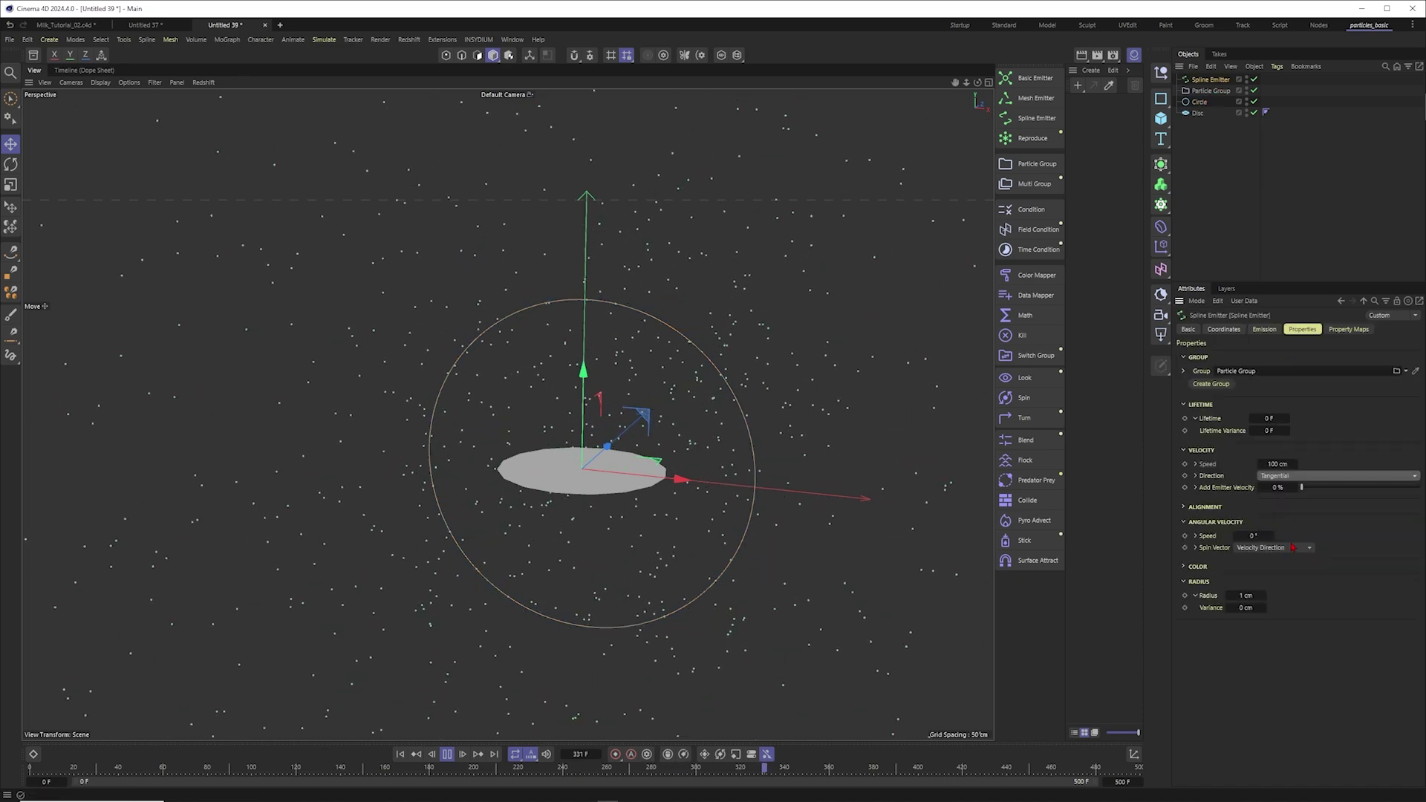
{"action": "left_click", "coordinate": [400, 755]}
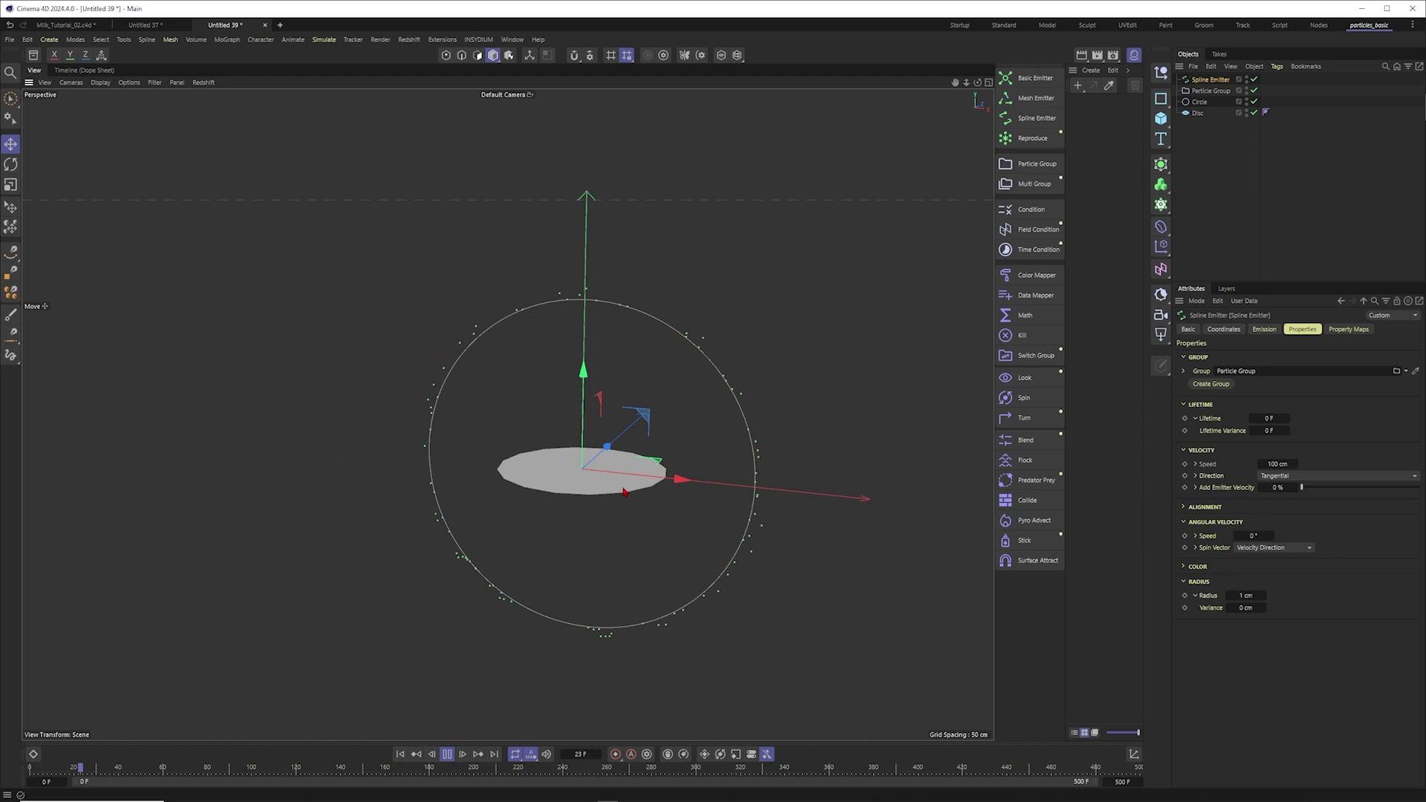
{"action": "scroll", "coordinate": [623, 490], "scroll_direction": "down", "scroll_amount": 2}
{"action": "scroll", "coordinate": [623, 483], "scroll_direction": "down", "scroll_amount": 2}
{"action": "scroll", "coordinate": [623, 475], "scroll_direction": "down", "scroll_amount": 1}
{"action": "scroll", "coordinate": [625, 469], "scroll_direction": "down", "scroll_amount": 1}
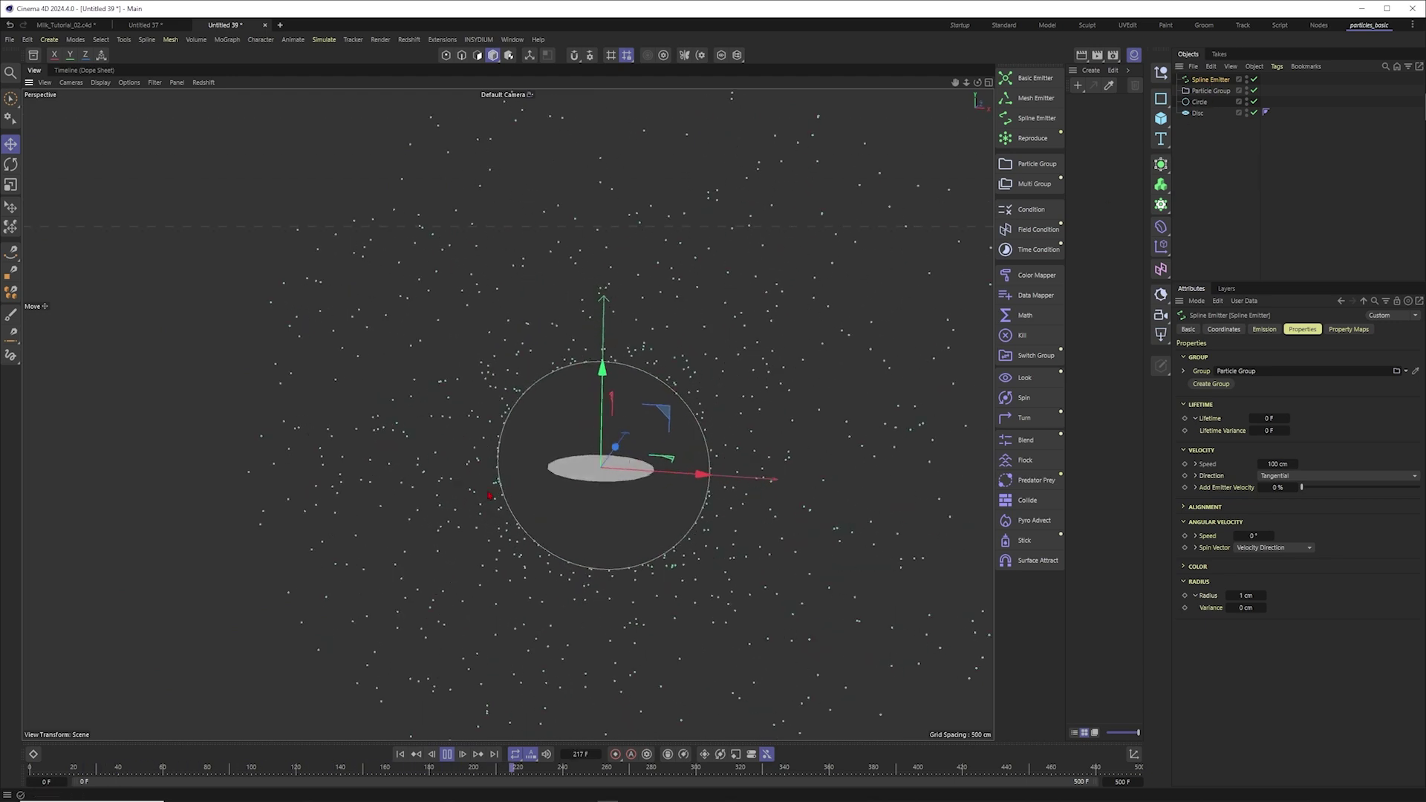
Set the Spline Emitter's Velocity Speed to 200 cm
{"action": "left_click", "coordinate": [1270, 331]}
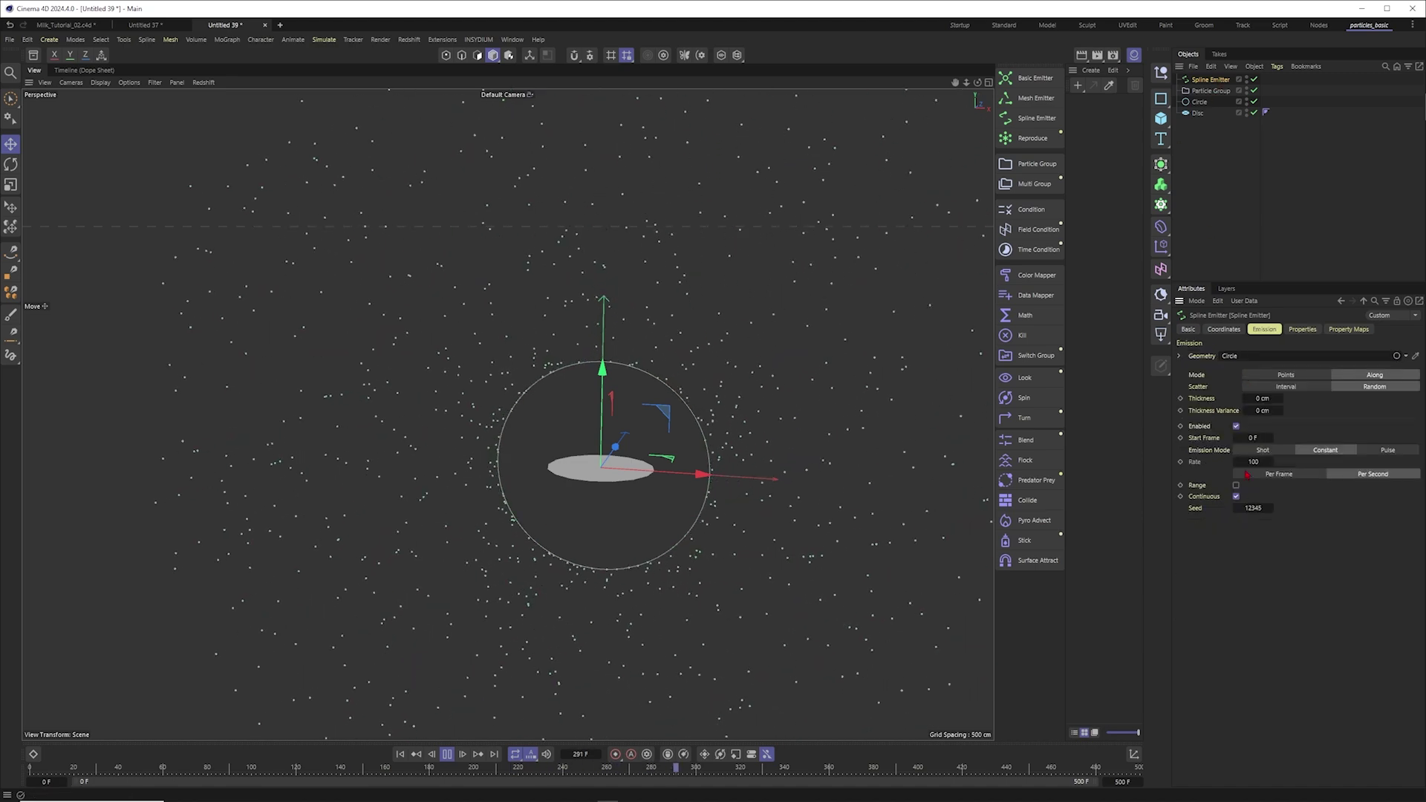
{"action": "left_click_drag", "start_coordinate": [614, 477], "coordinate": [575, 508], "text": "alt"}
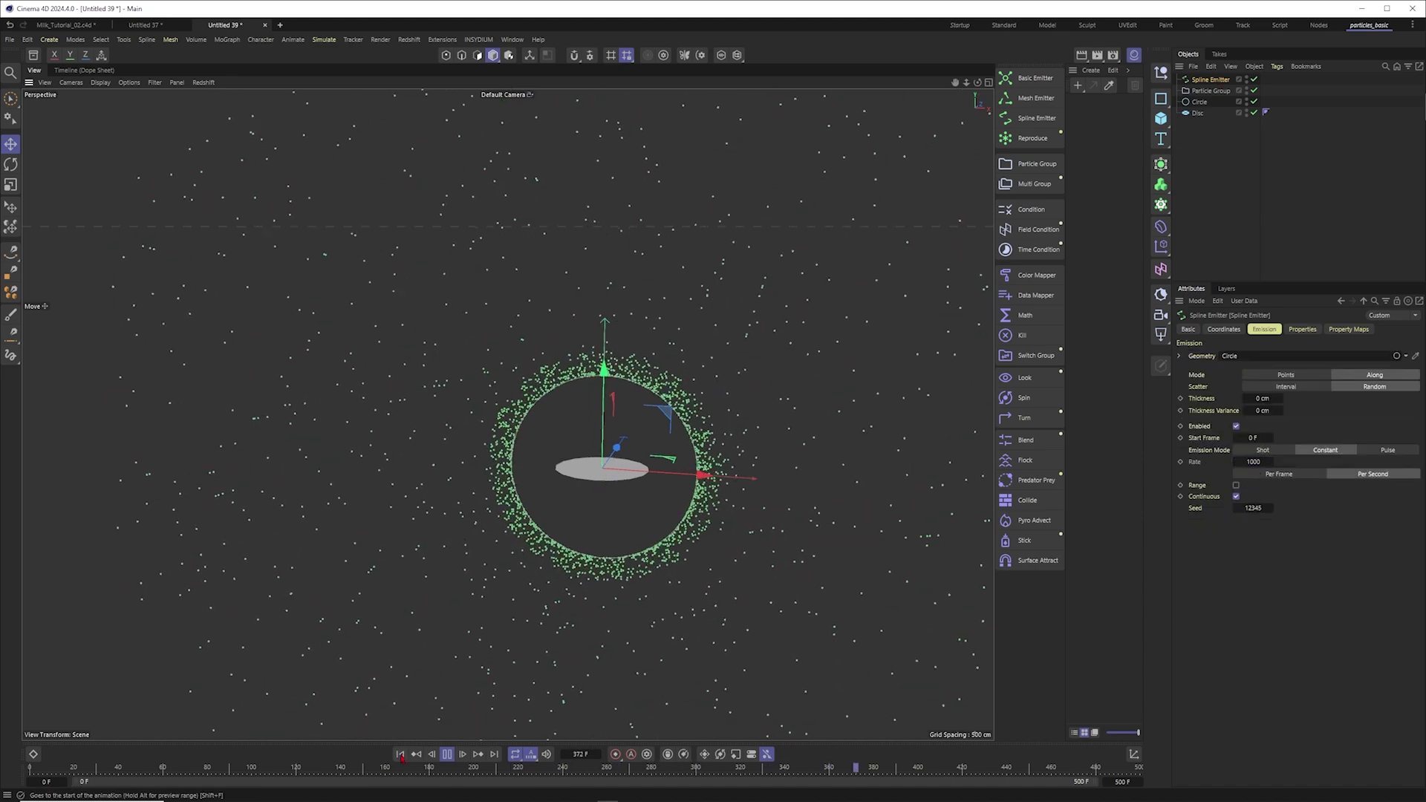
{"action": "scroll", "coordinate": [639, 486], "scroll_direction": "up", "scroll_amount": 1}
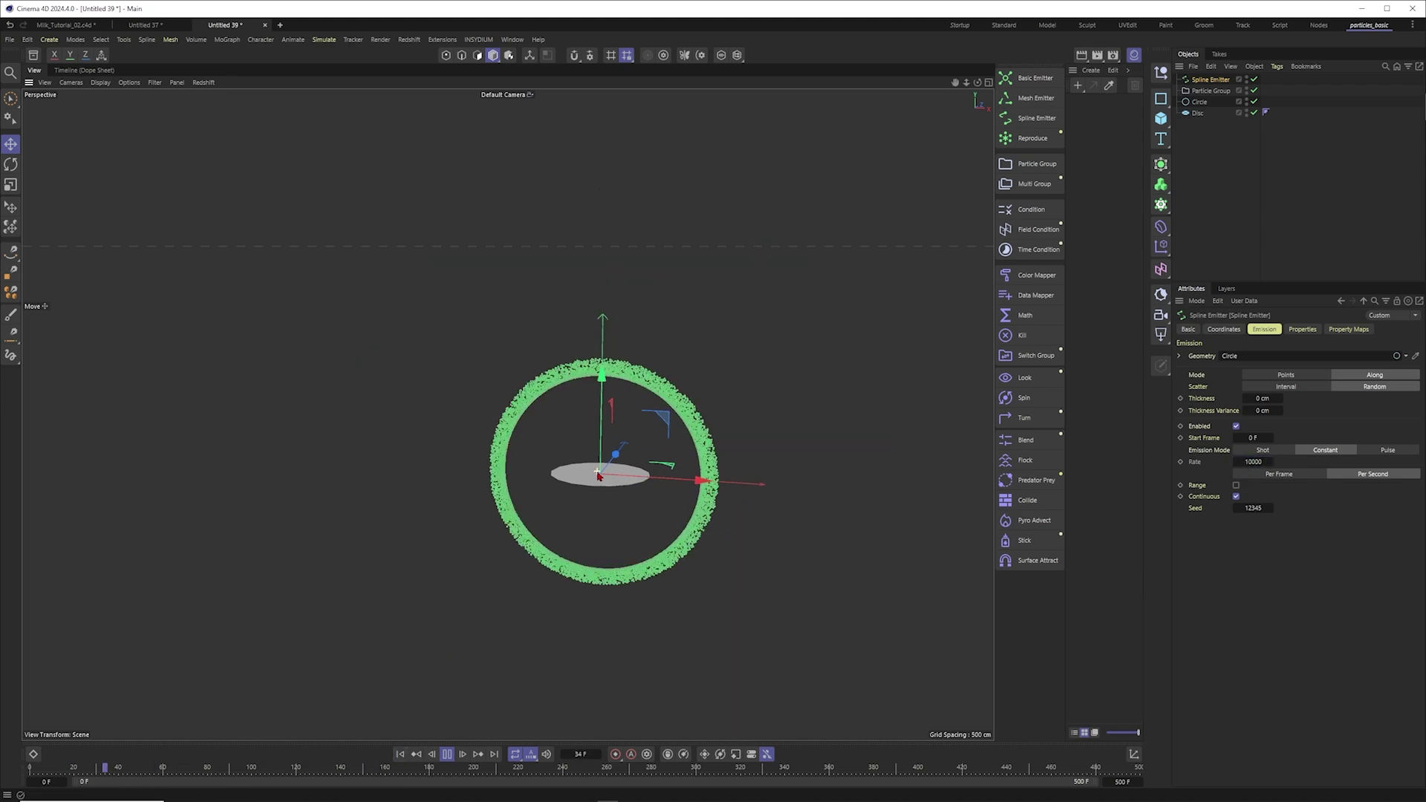
{"action": "left_click", "coordinate": [1300, 331]}
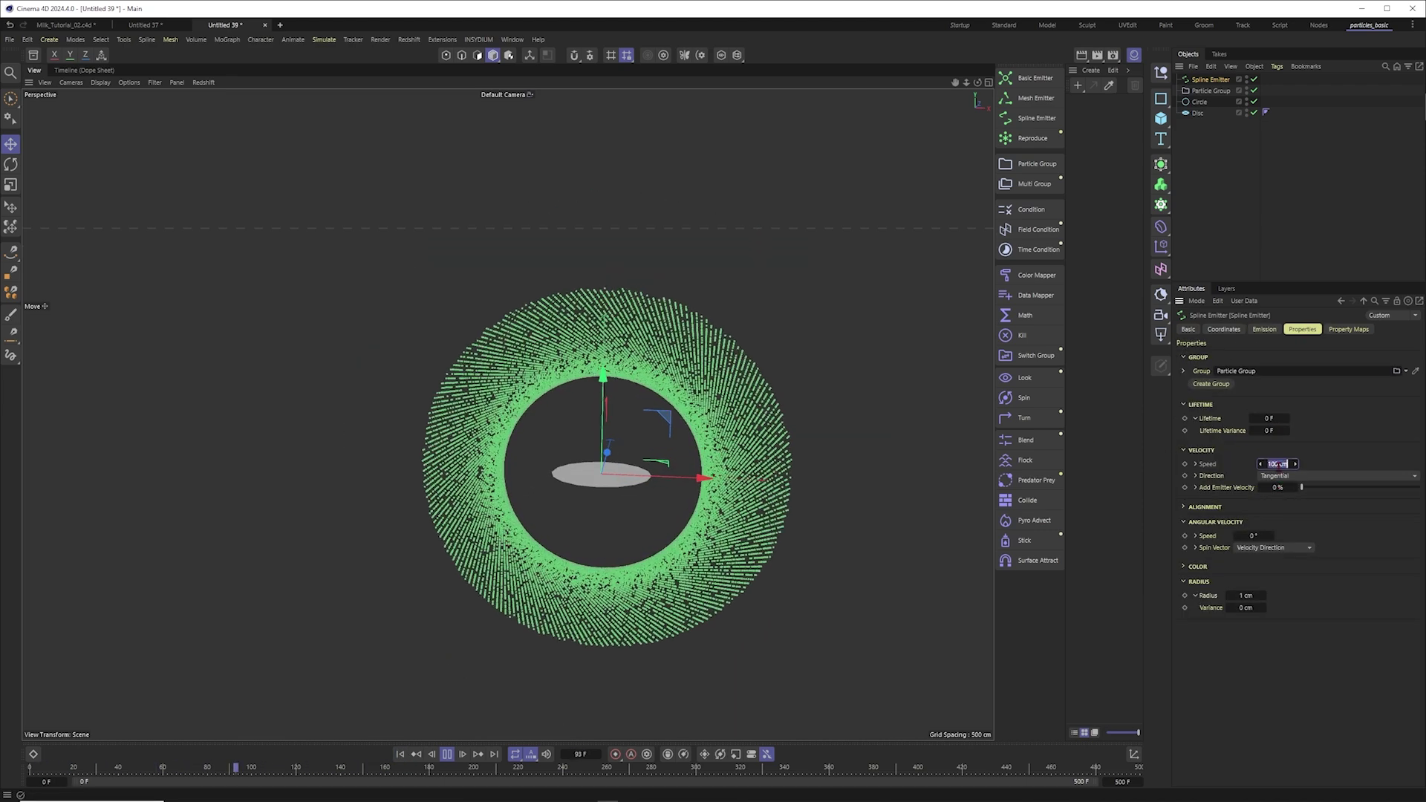
{"action": "type", "text": "200"}
{"action": "key", "text": "Return"}
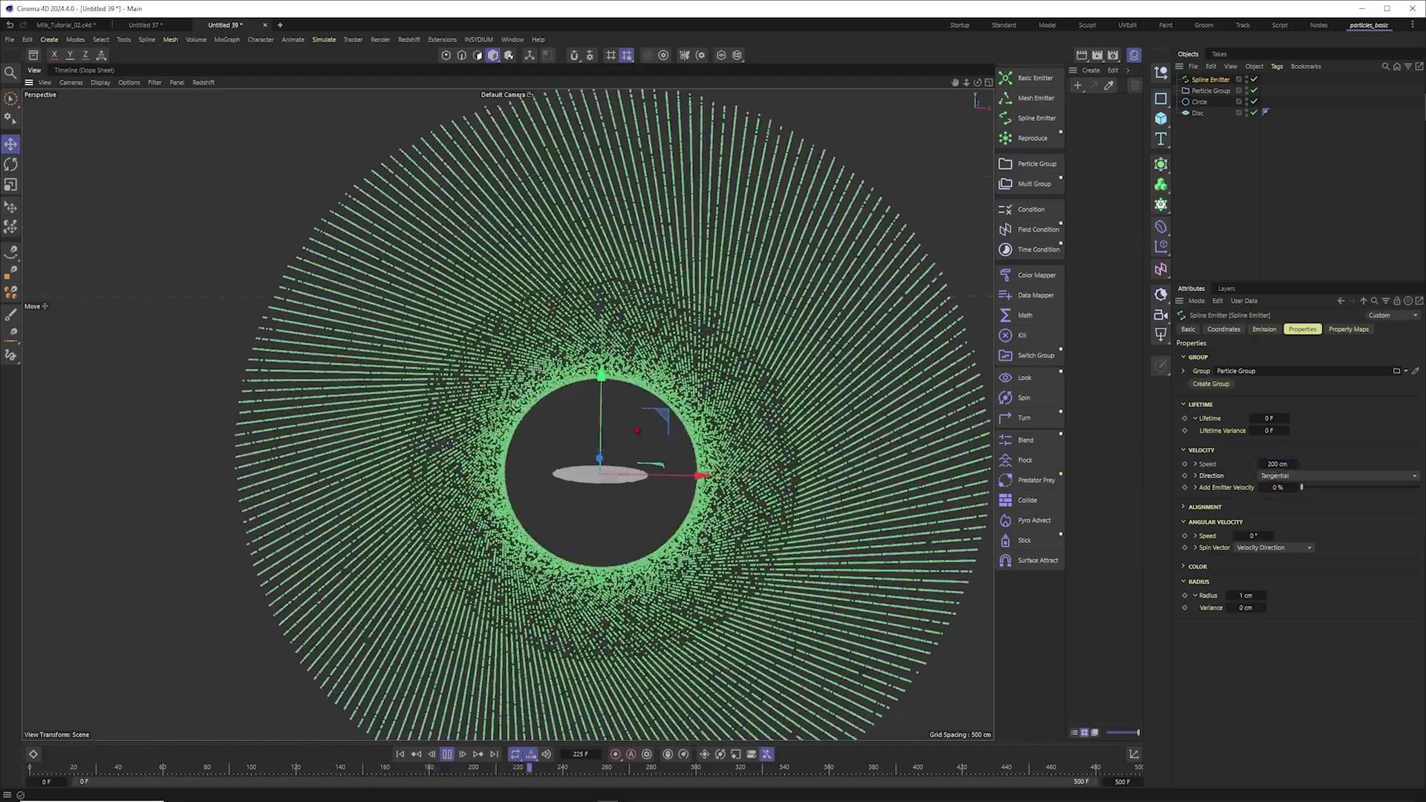
Rewind and replay the simulation, orbiting to view the swirling particle ring
{"action": "scroll", "coordinate": [628, 473], "scroll_direction": "up", "scroll_amount": 2}
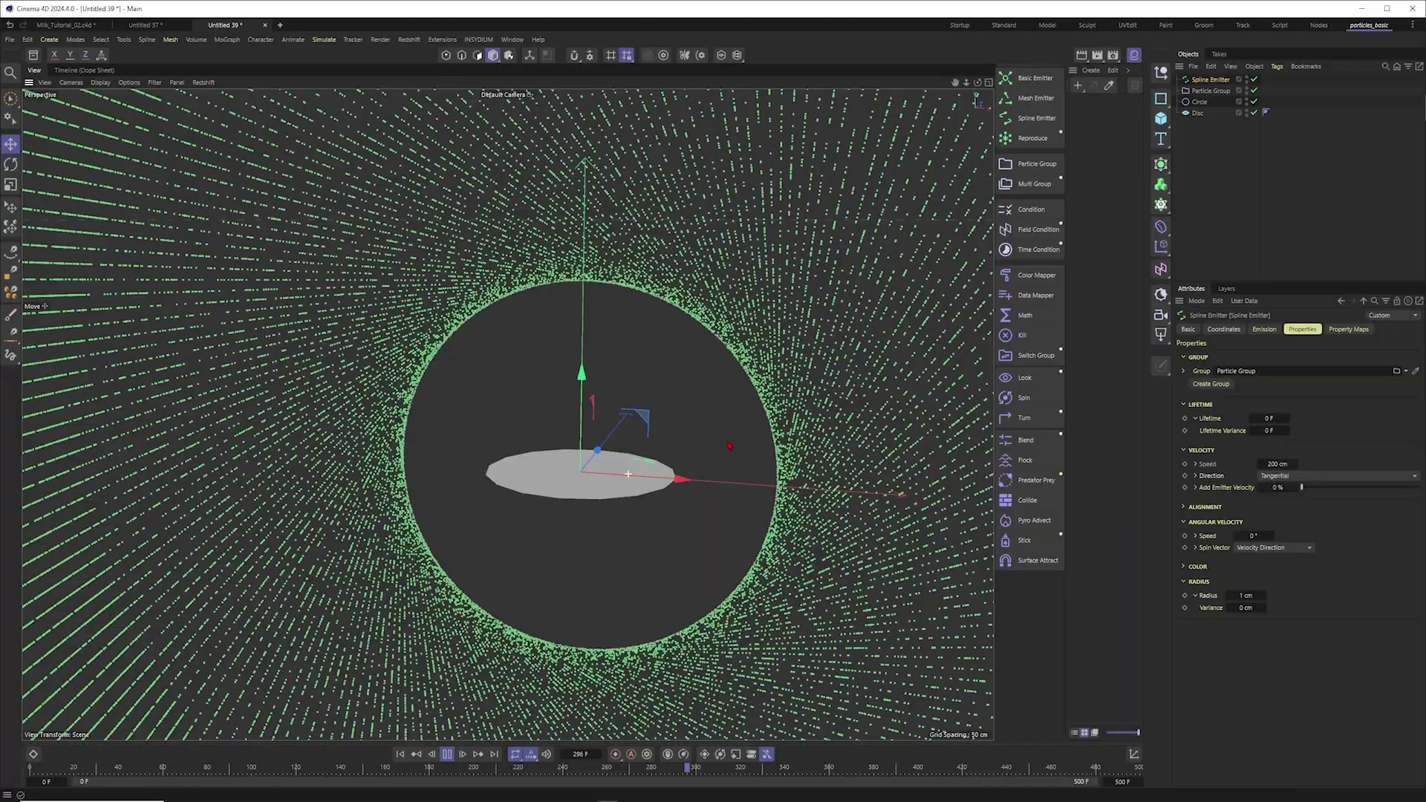
{"action": "scroll", "coordinate": [628, 474], "scroll_direction": "down", "scroll_amount": 2}
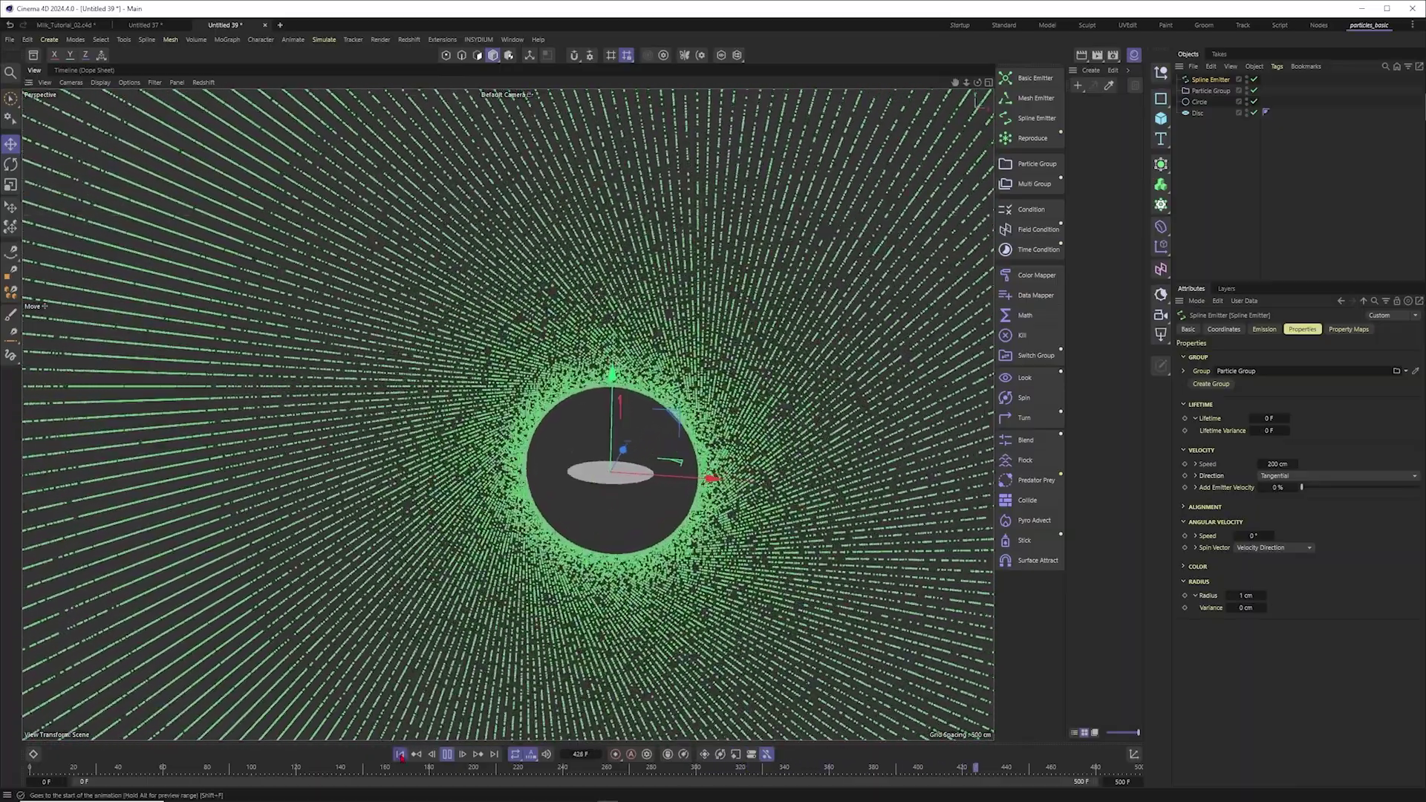
{"action": "key", "text": "shift+f"}
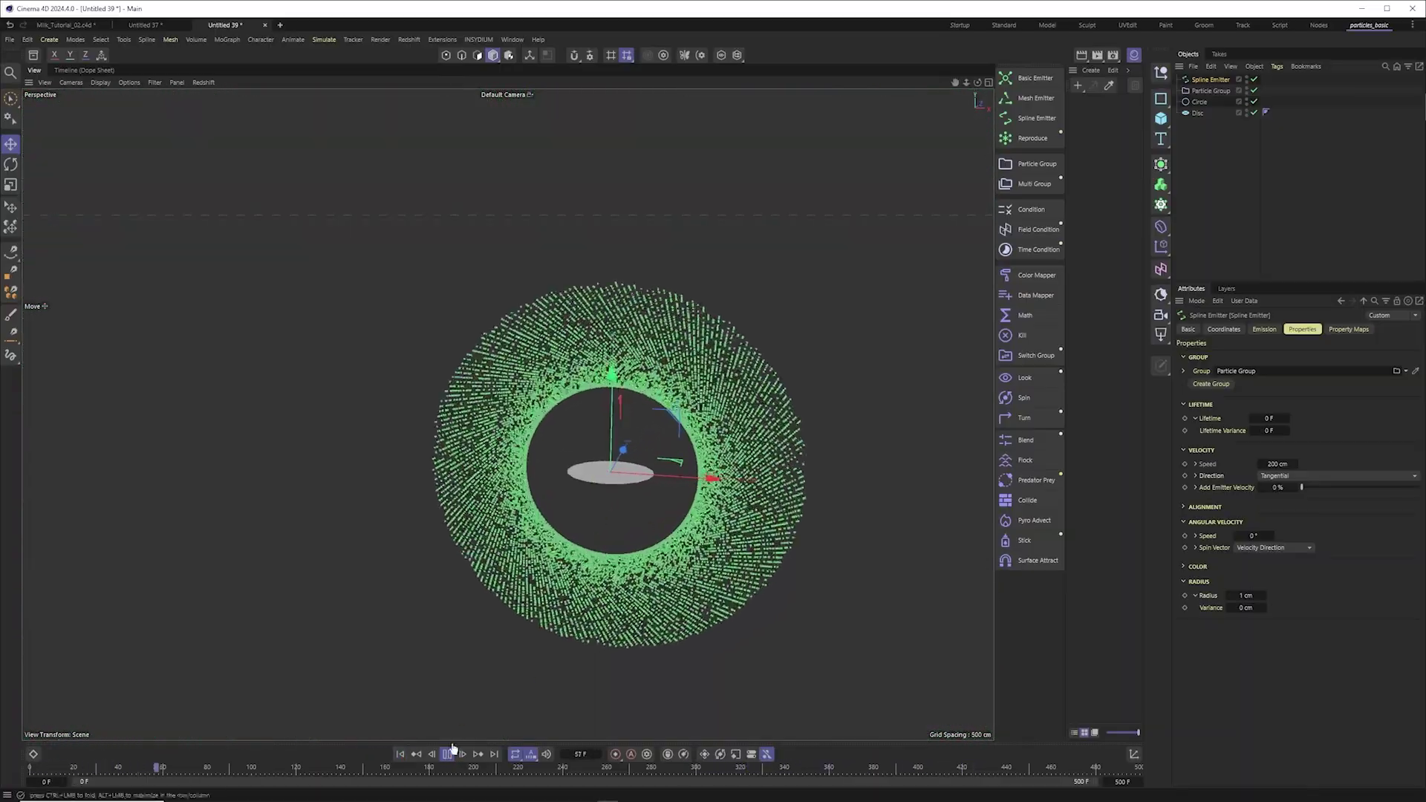
{"action": "scroll", "coordinate": [591, 466], "scroll_direction": "up", "scroll_amount": 1}
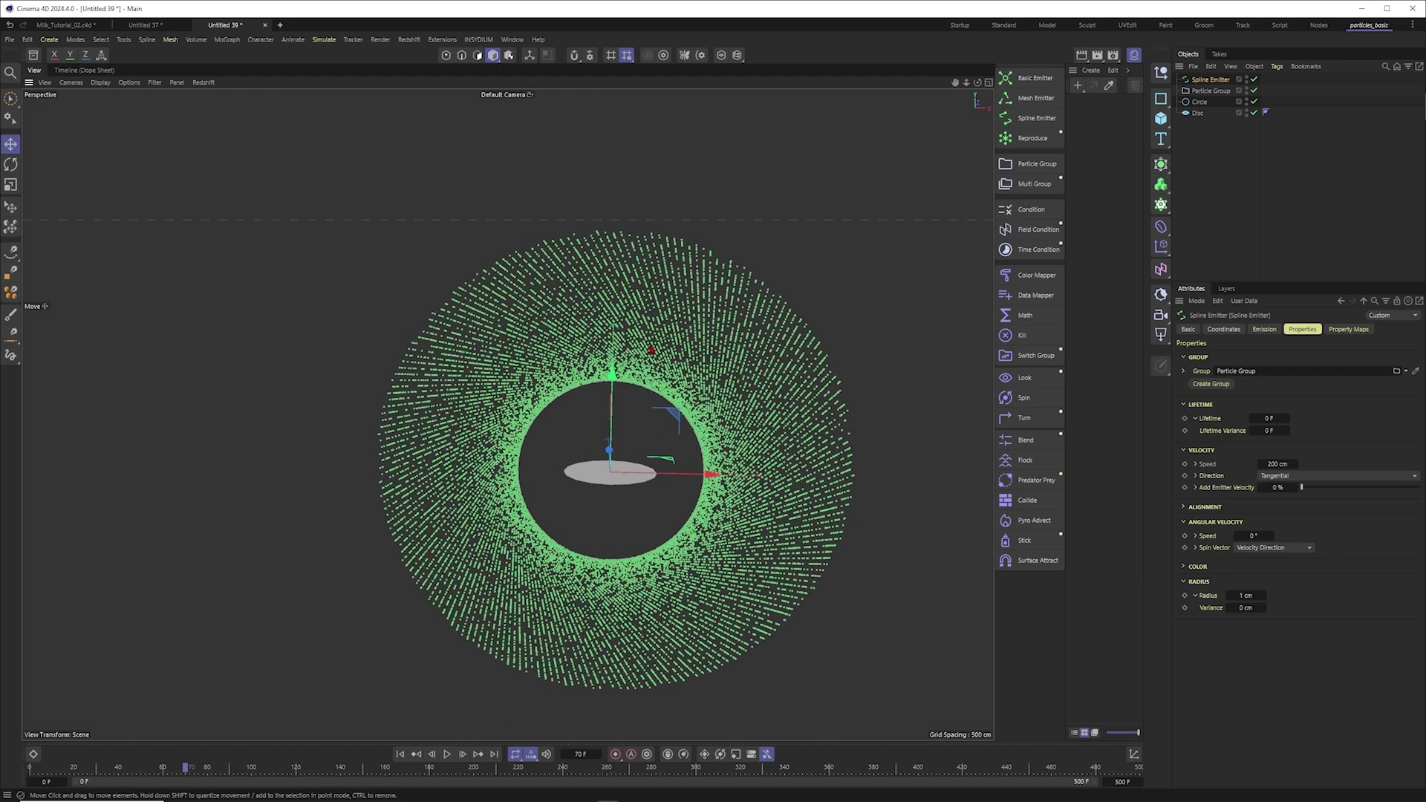
{"action": "left_click_drag", "start_coordinate": [601, 472], "coordinate": [608, 475], "text": "alt"}
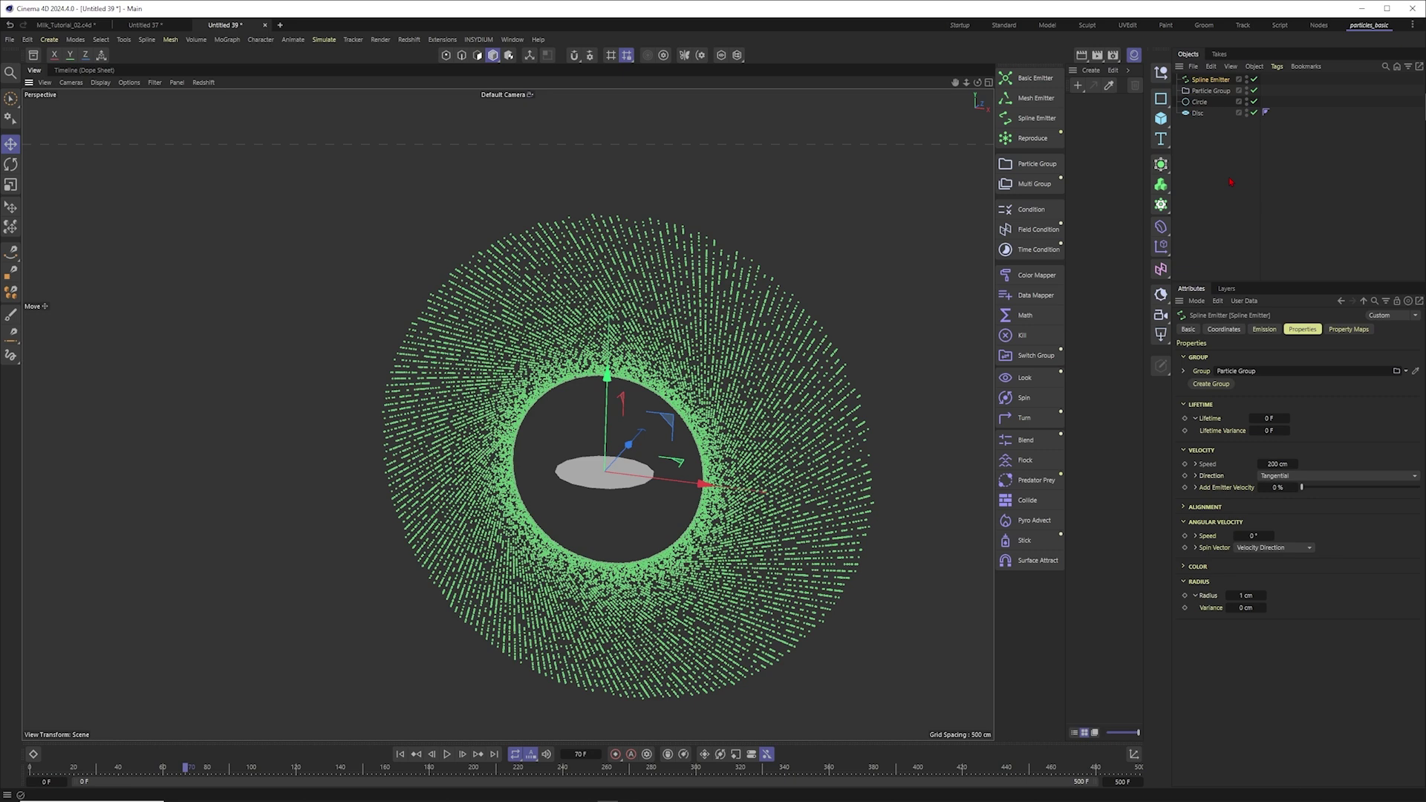
{"action": "scroll", "coordinate": [625, 495], "scroll_direction": "up", "scroll_amount": 2}
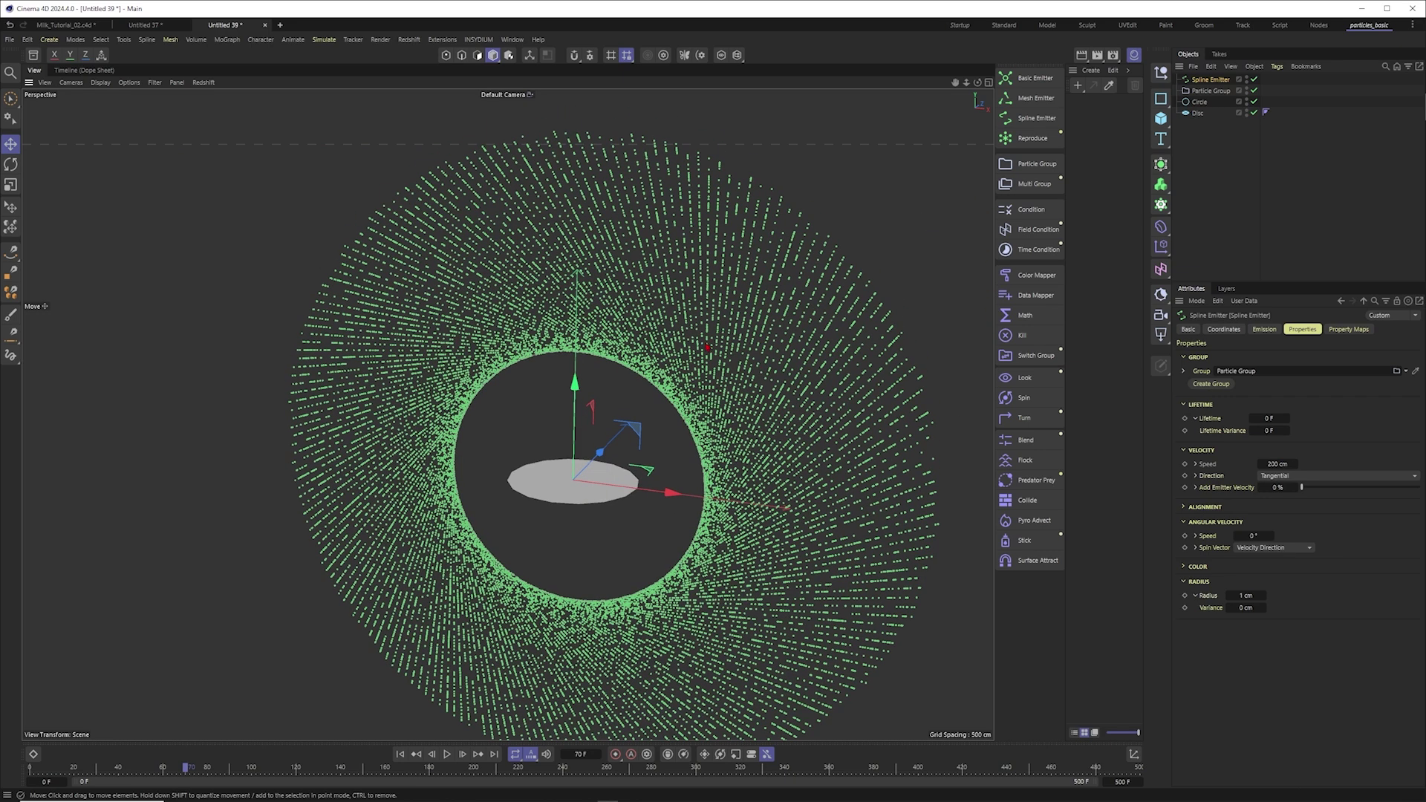
Set the Spline Emitter's particle Lifetime to 150 F and Radius to 5 cm
{"action": "left_click", "coordinate": [1218, 95]}
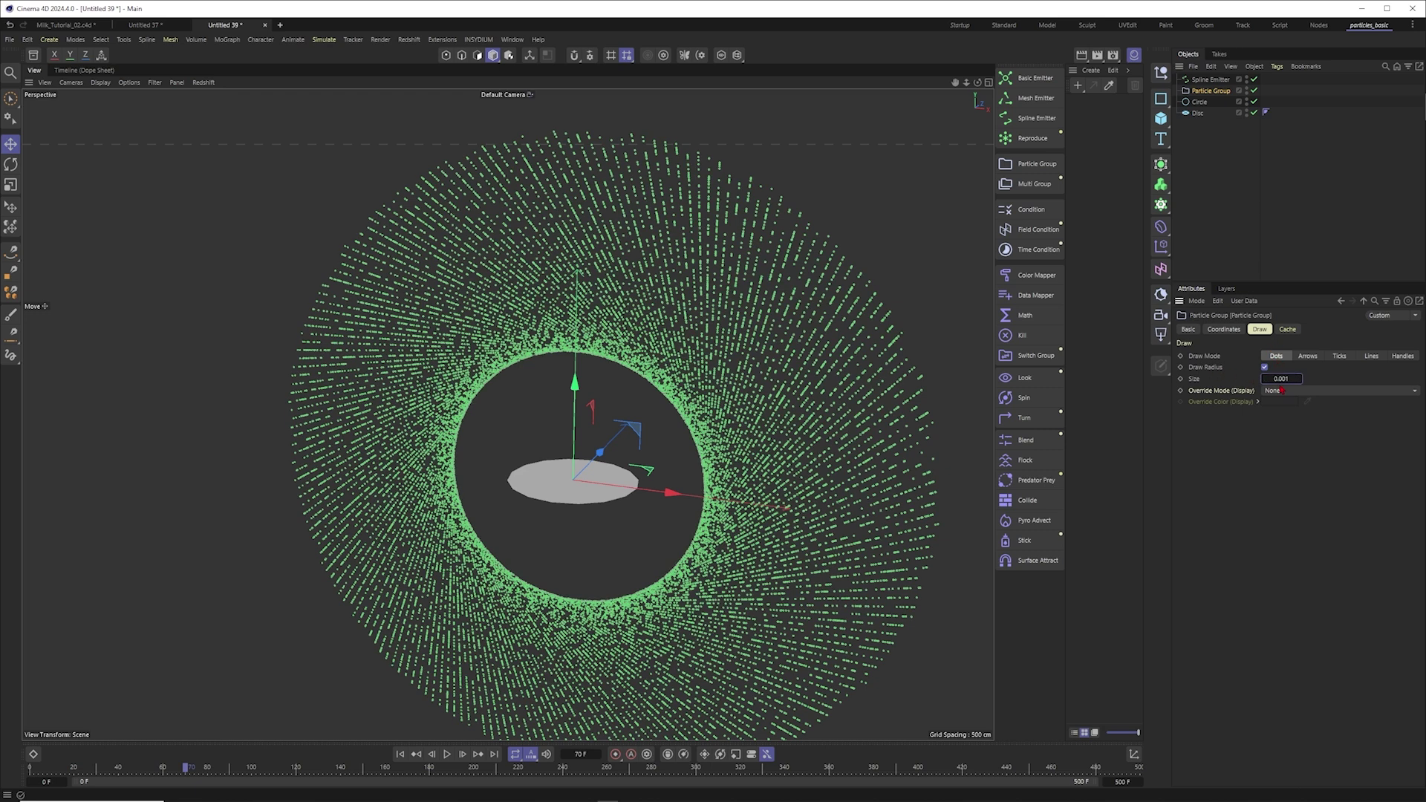
{"action": "left_click", "coordinate": [1216, 144]}
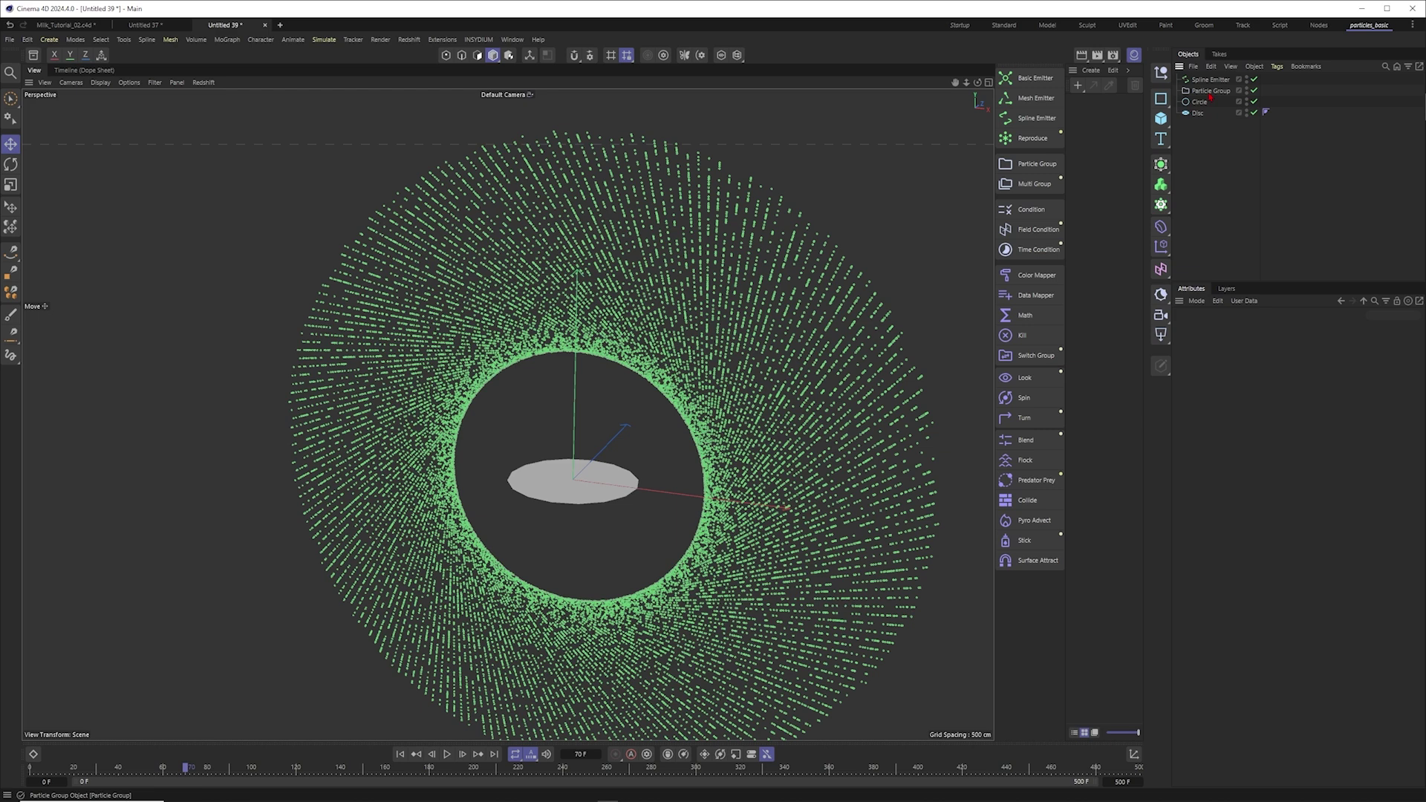
{"action": "left_click", "coordinate": [1209, 80]}
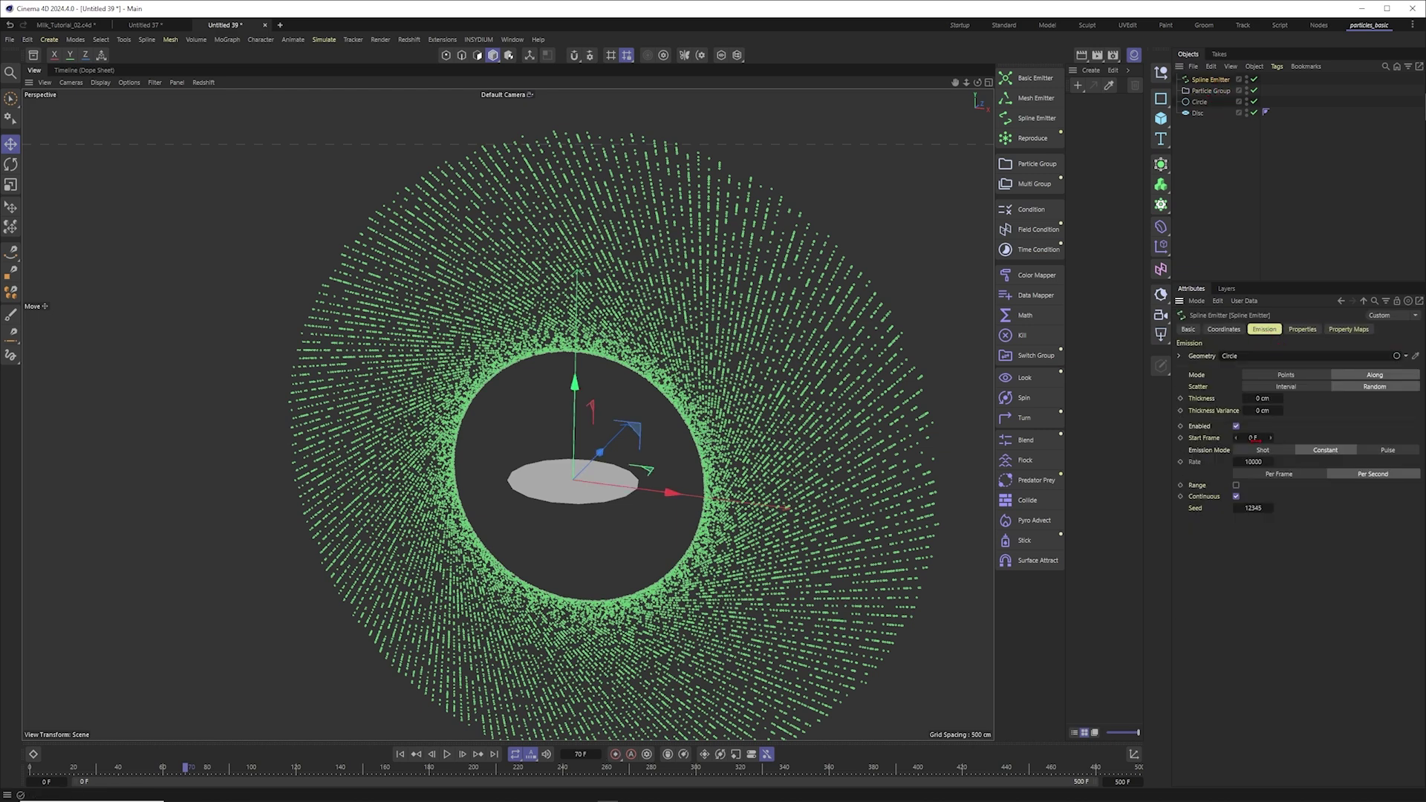
{"action": "left_click", "coordinate": [1300, 329]}
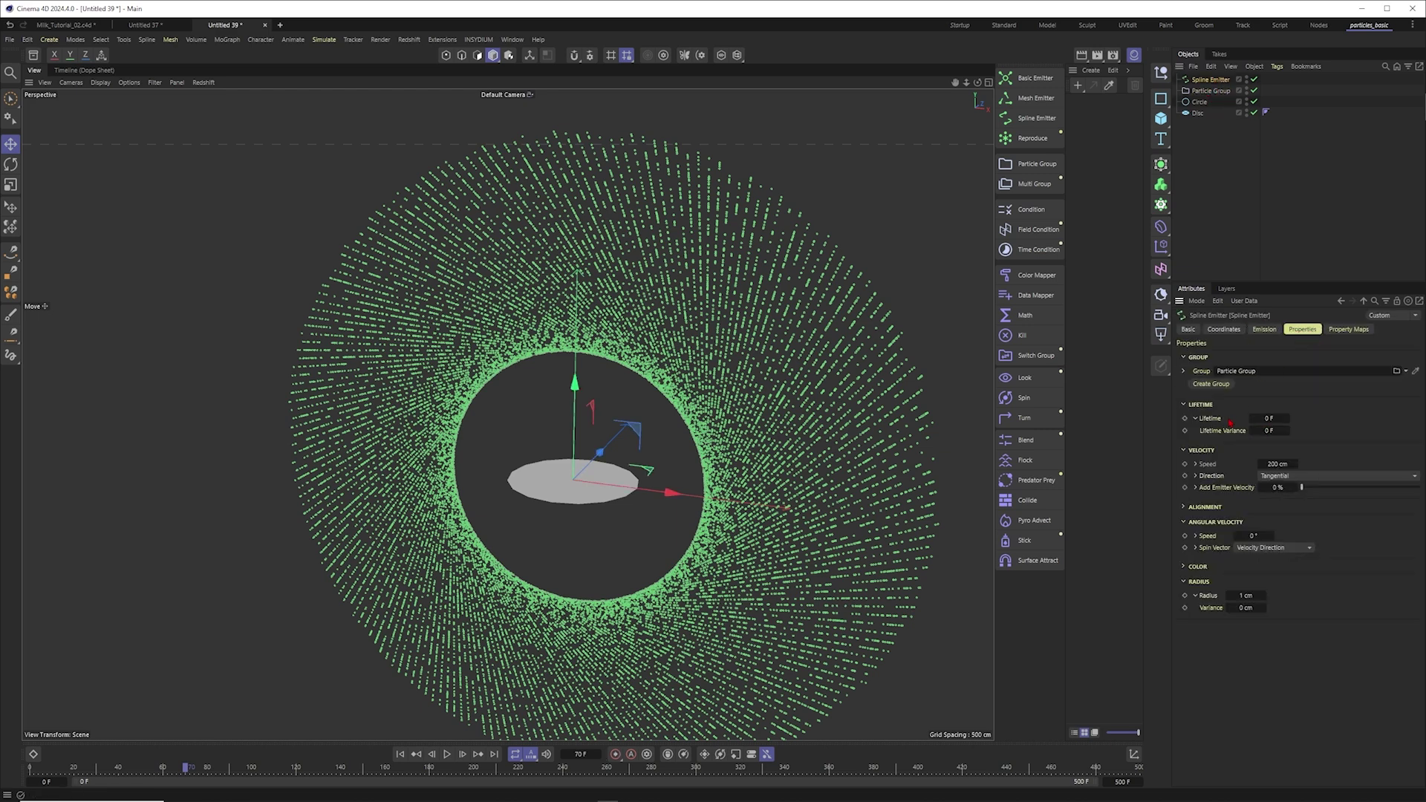
{"action": "left_click", "coordinate": [1245, 595]}
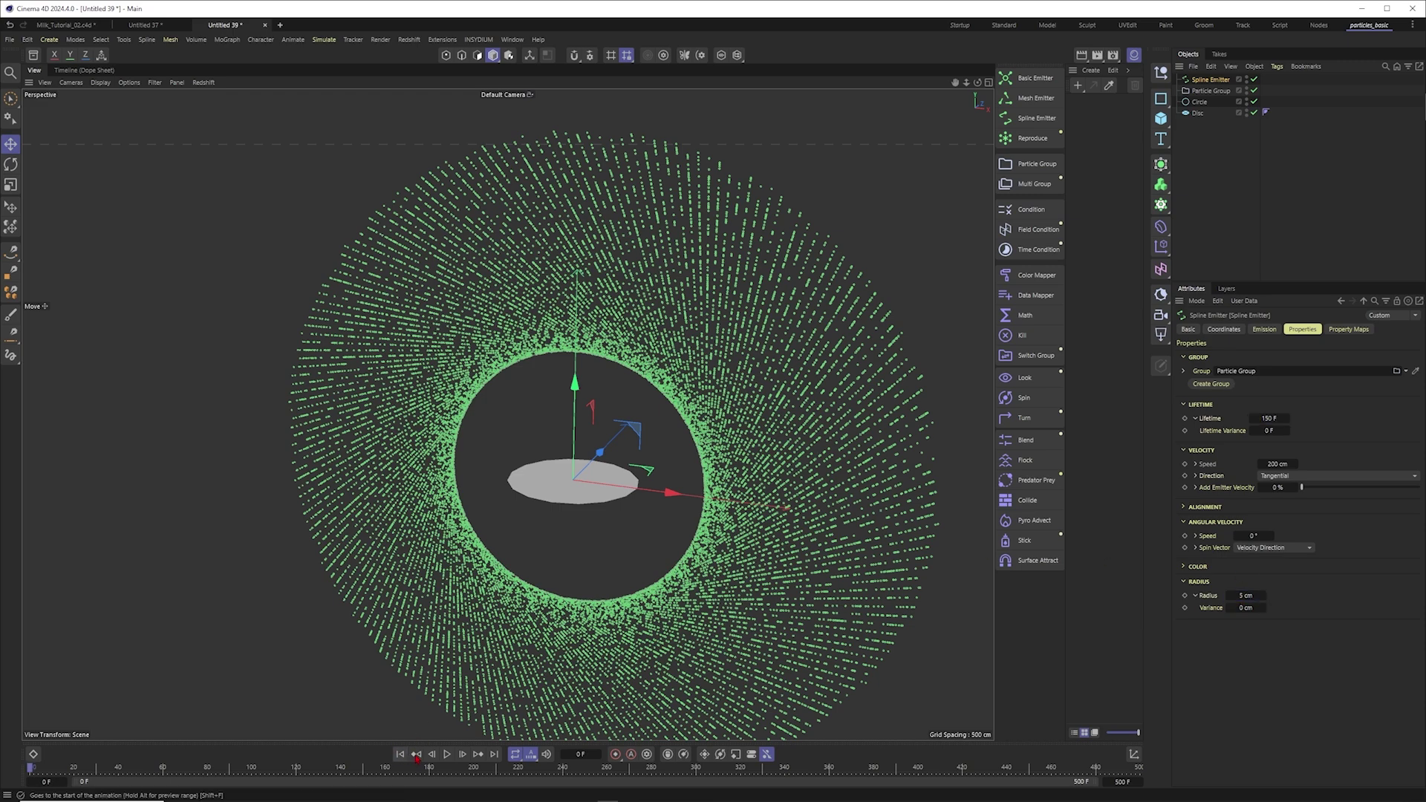
Rewind and replay the simulation, tilting the view to watch the wider spray
{"action": "left_click", "coordinate": [446, 754]}
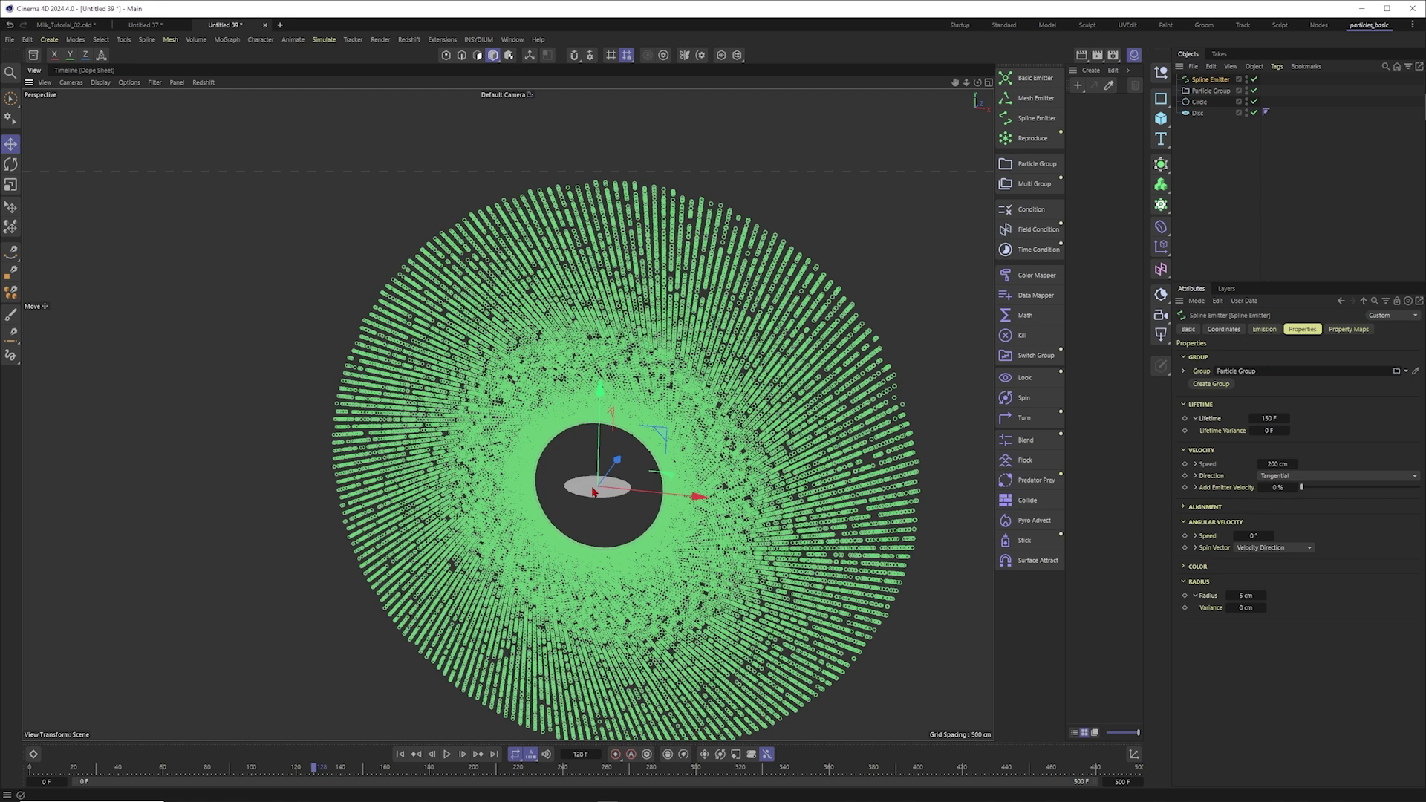
{"action": "left_click_drag", "start_coordinate": [747, 300], "coordinate": [732, 368], "text": "alt"}
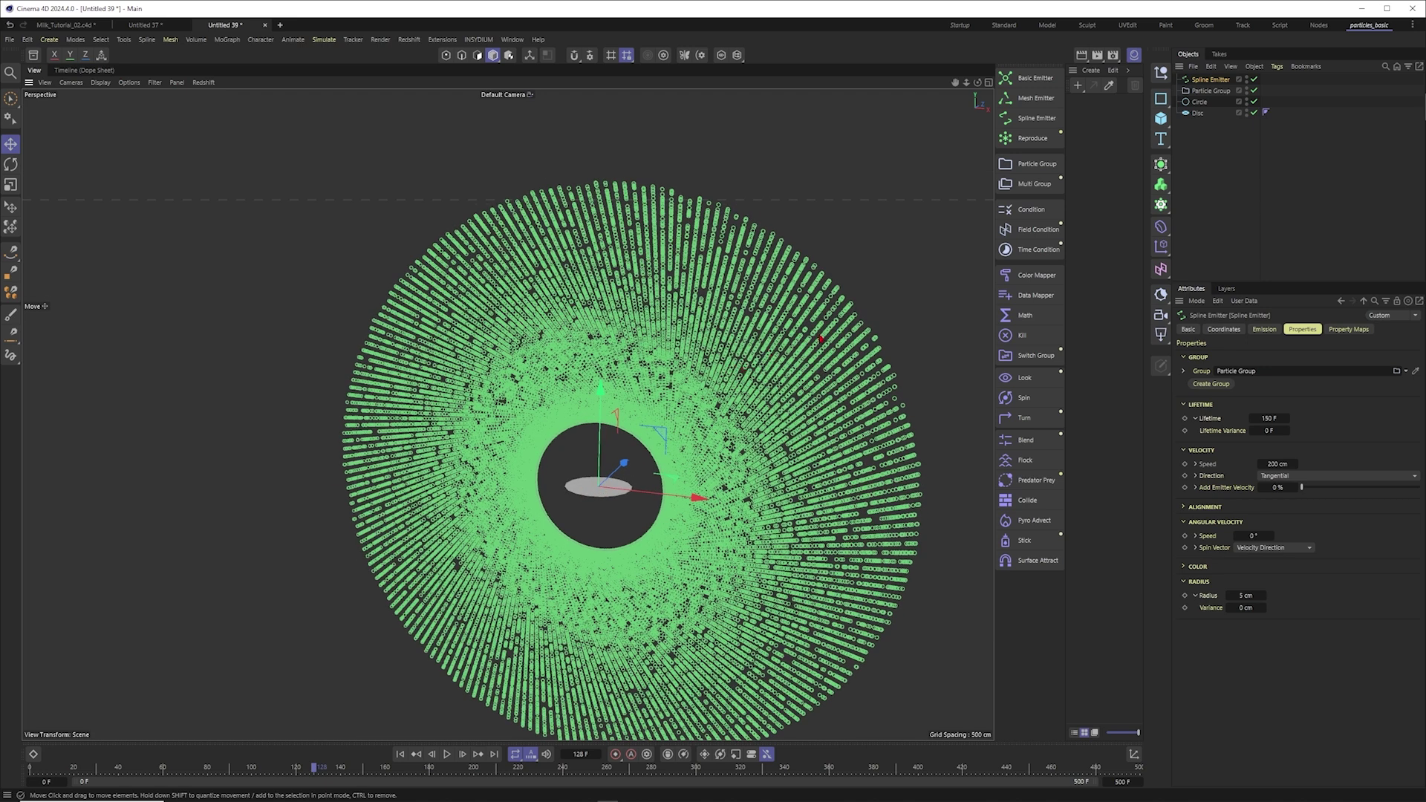
{"action": "key", "text": "shift+g"}
{"action": "key", "text": "F8"}
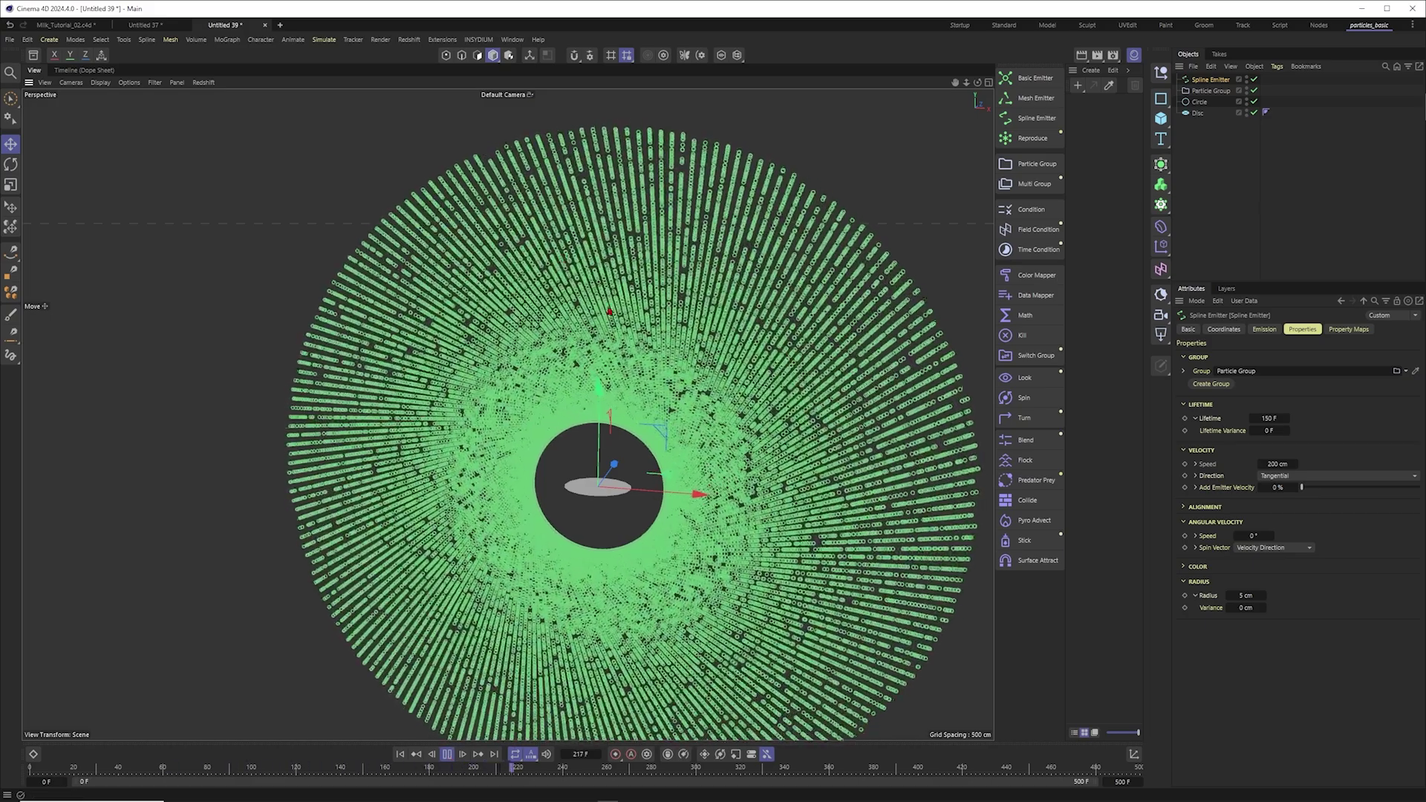
{"action": "key", "text": "F8"}
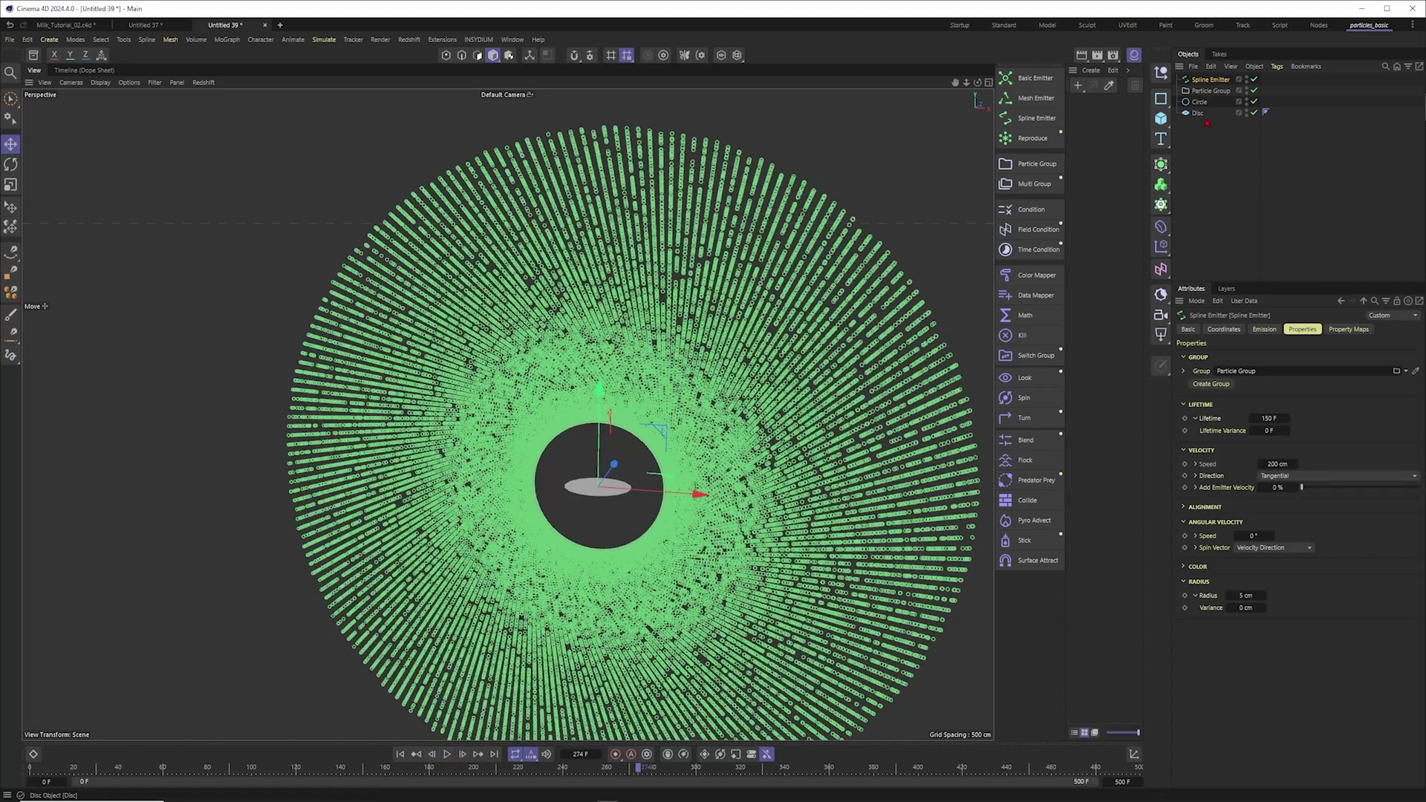
Add a Data Mapper mapping particle Age 0–150 F onto Radius 0–3 cm, then rewind
{"action": "left_click", "coordinate": [1036, 295]}
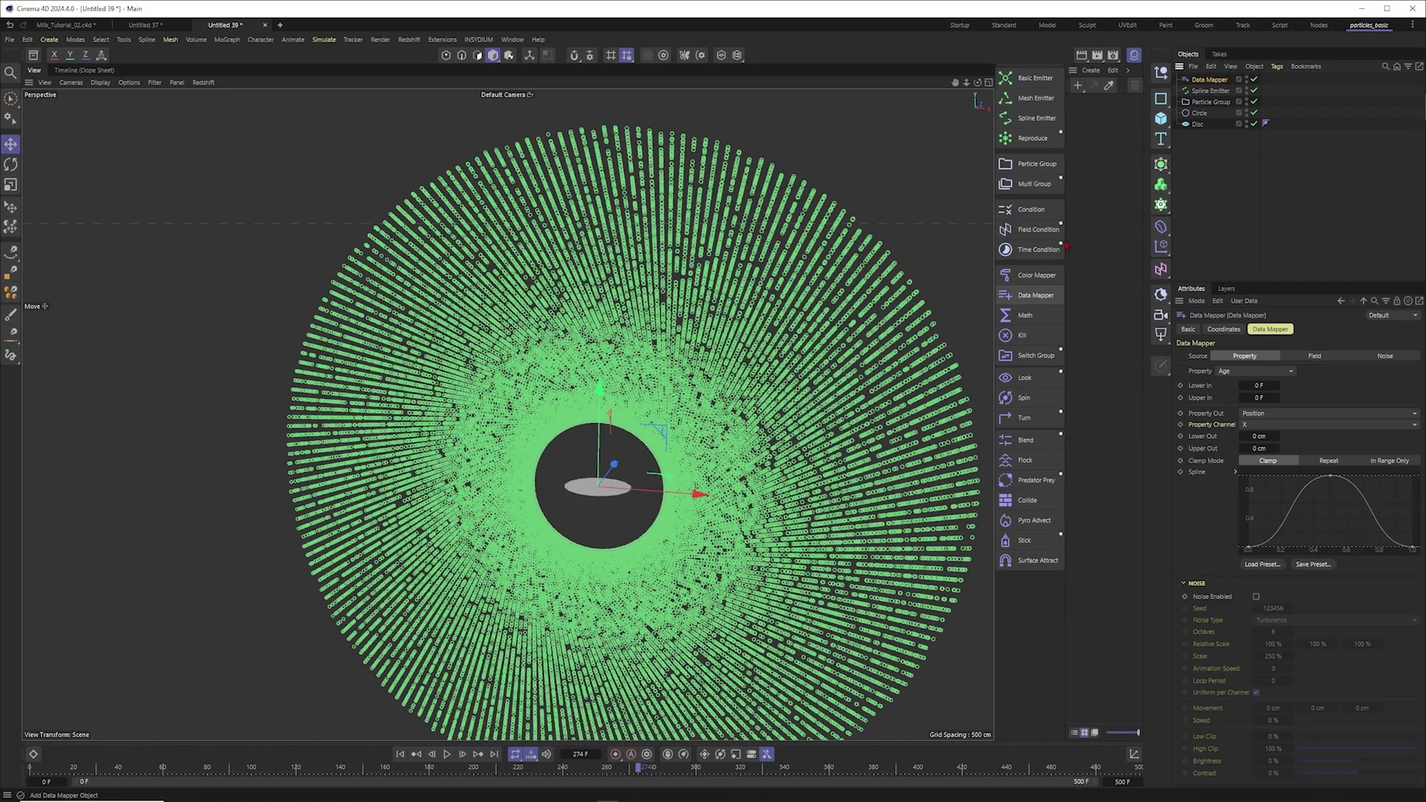
{"action": "left_click", "coordinate": [1259, 398]}
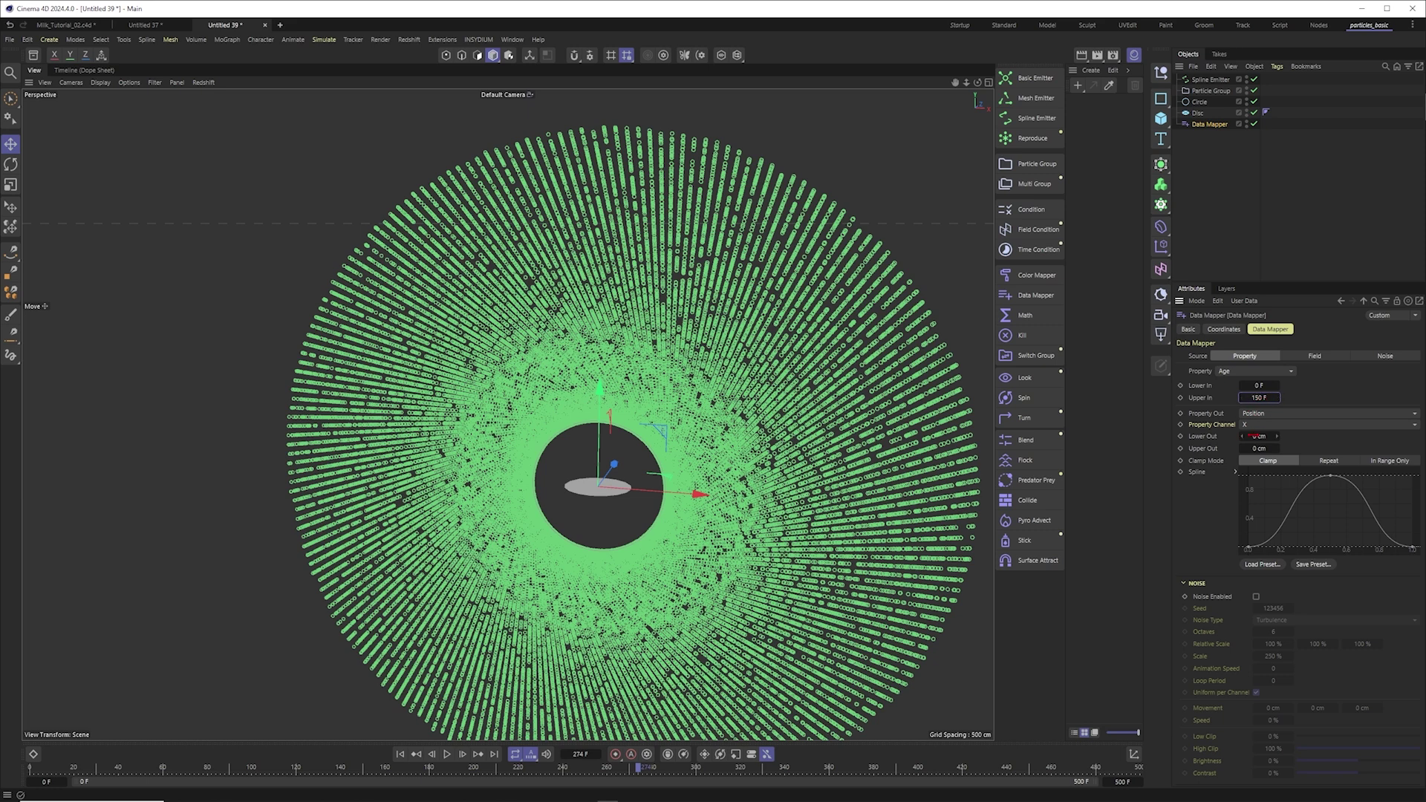
{"action": "left_click", "coordinate": [1258, 415]}
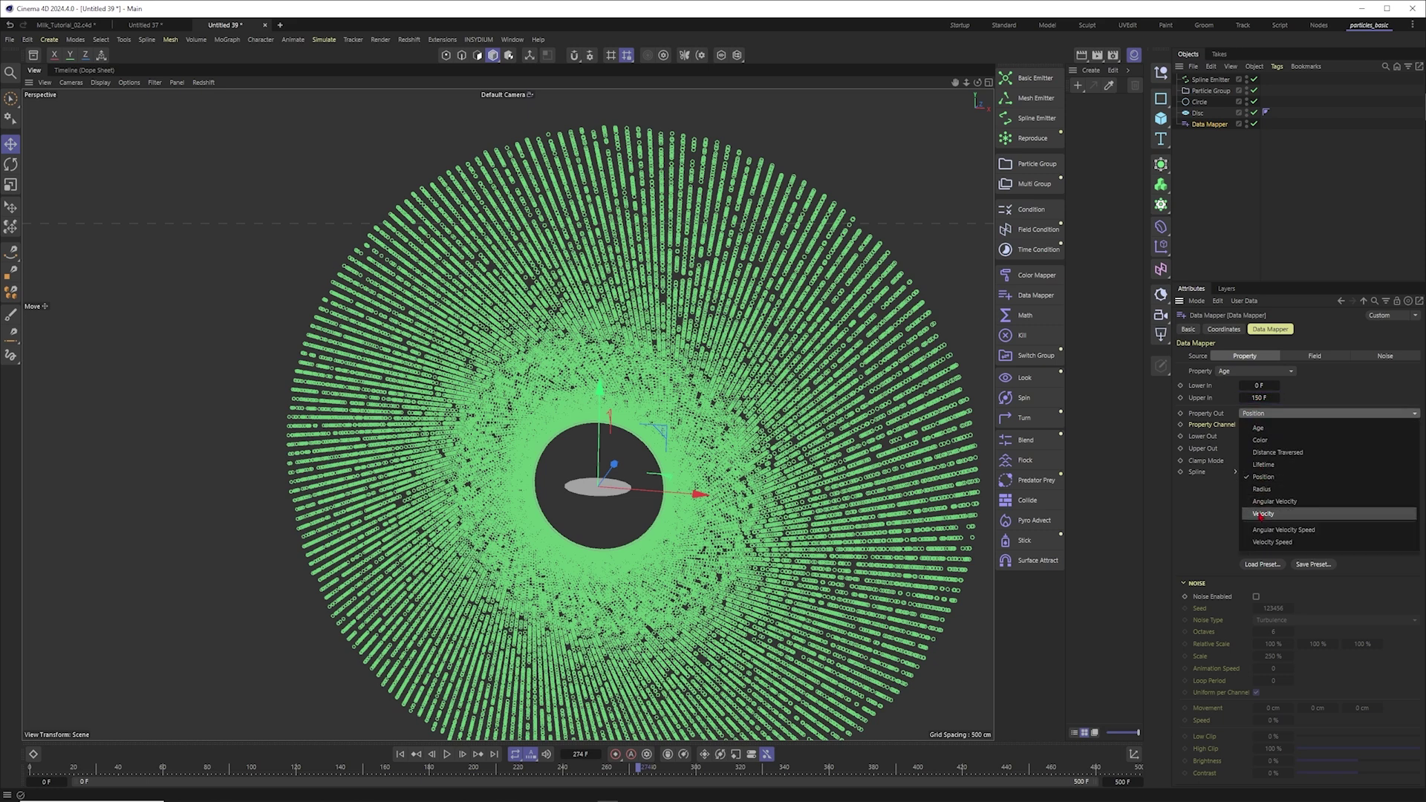
{"action": "left_click", "coordinate": [1270, 498]}
{"action": "left_click", "coordinate": [1246, 437]}
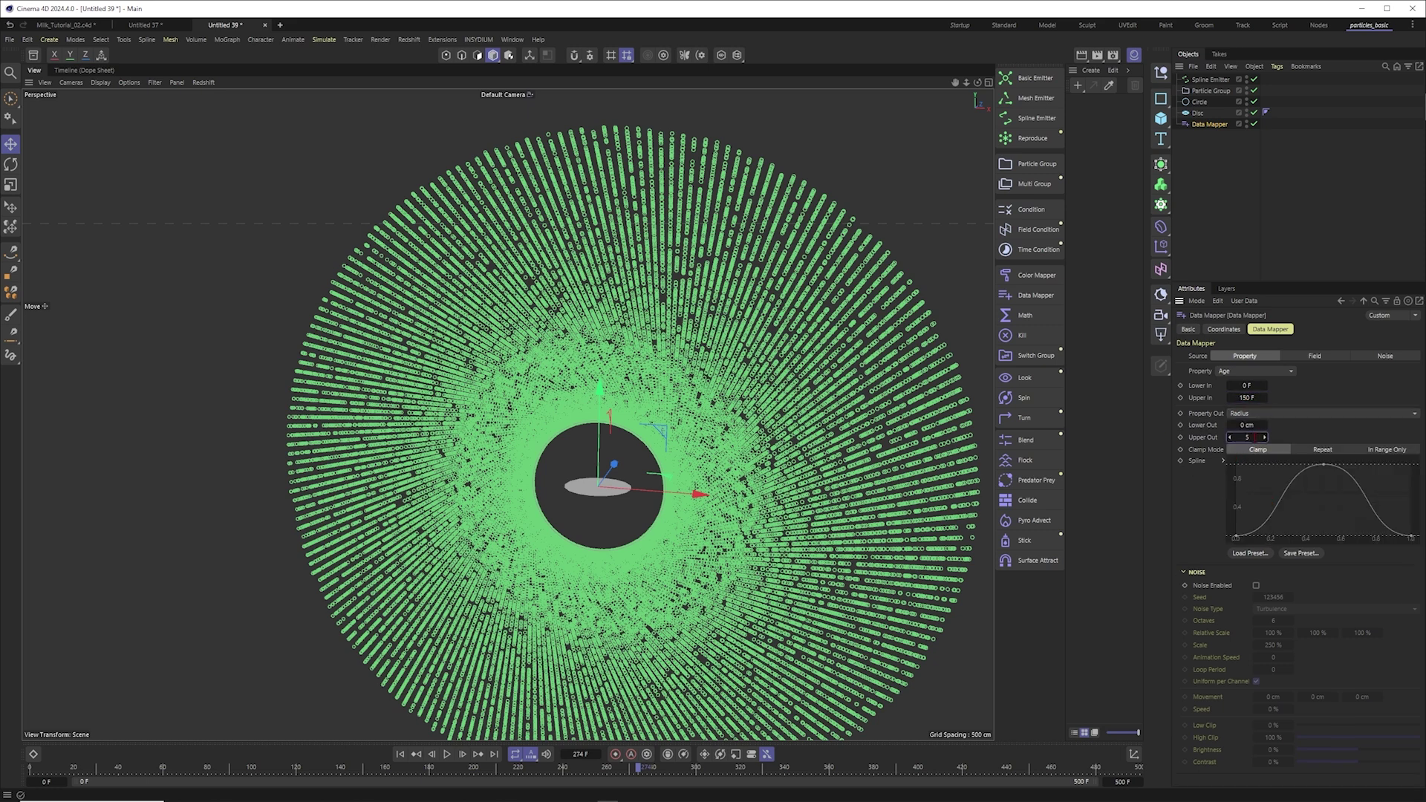
{"action": "left_click", "coordinate": [400, 754]}
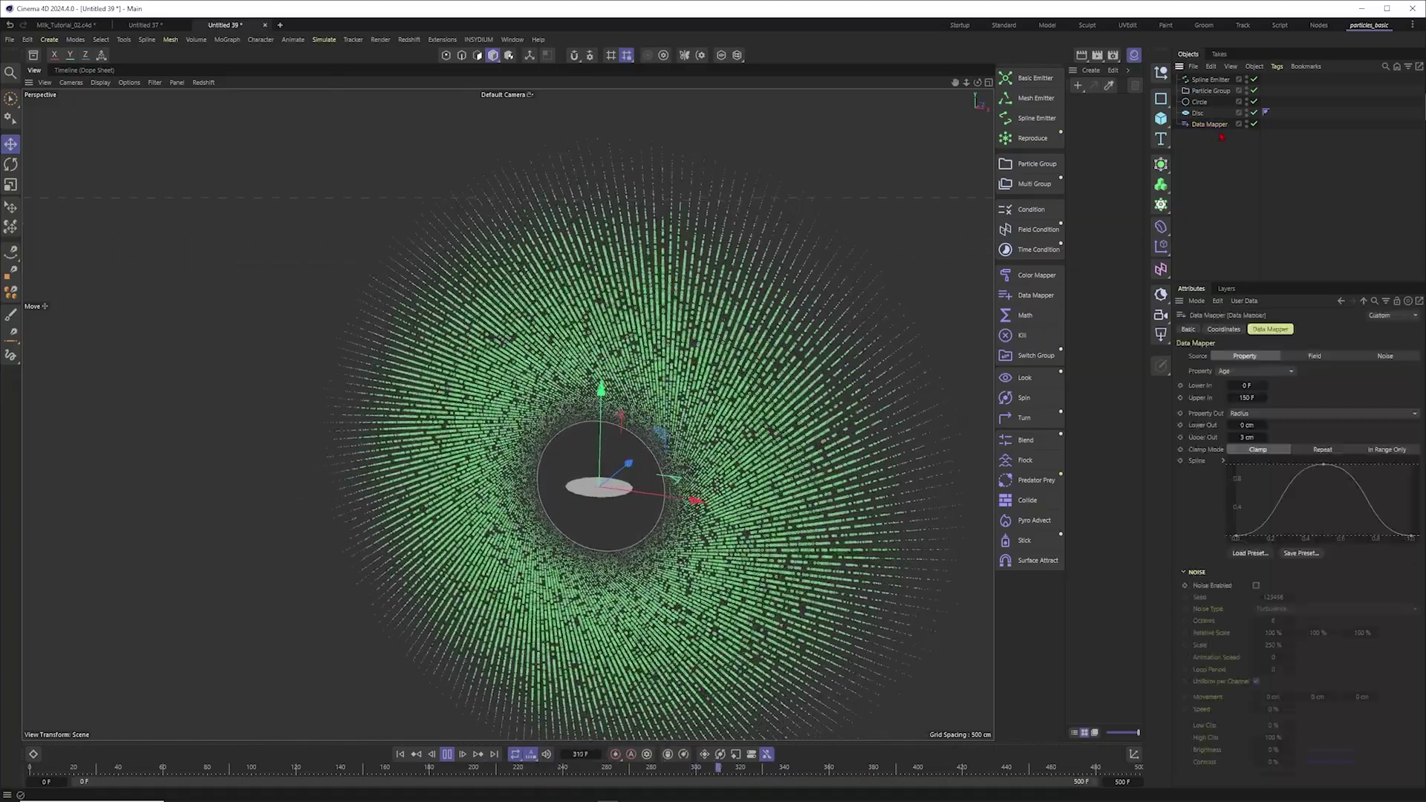
Add a Flock force with Cohesion Radius 20 cm and Cohesion Strength 2
{"action": "left_click", "coordinate": [1032, 460]}
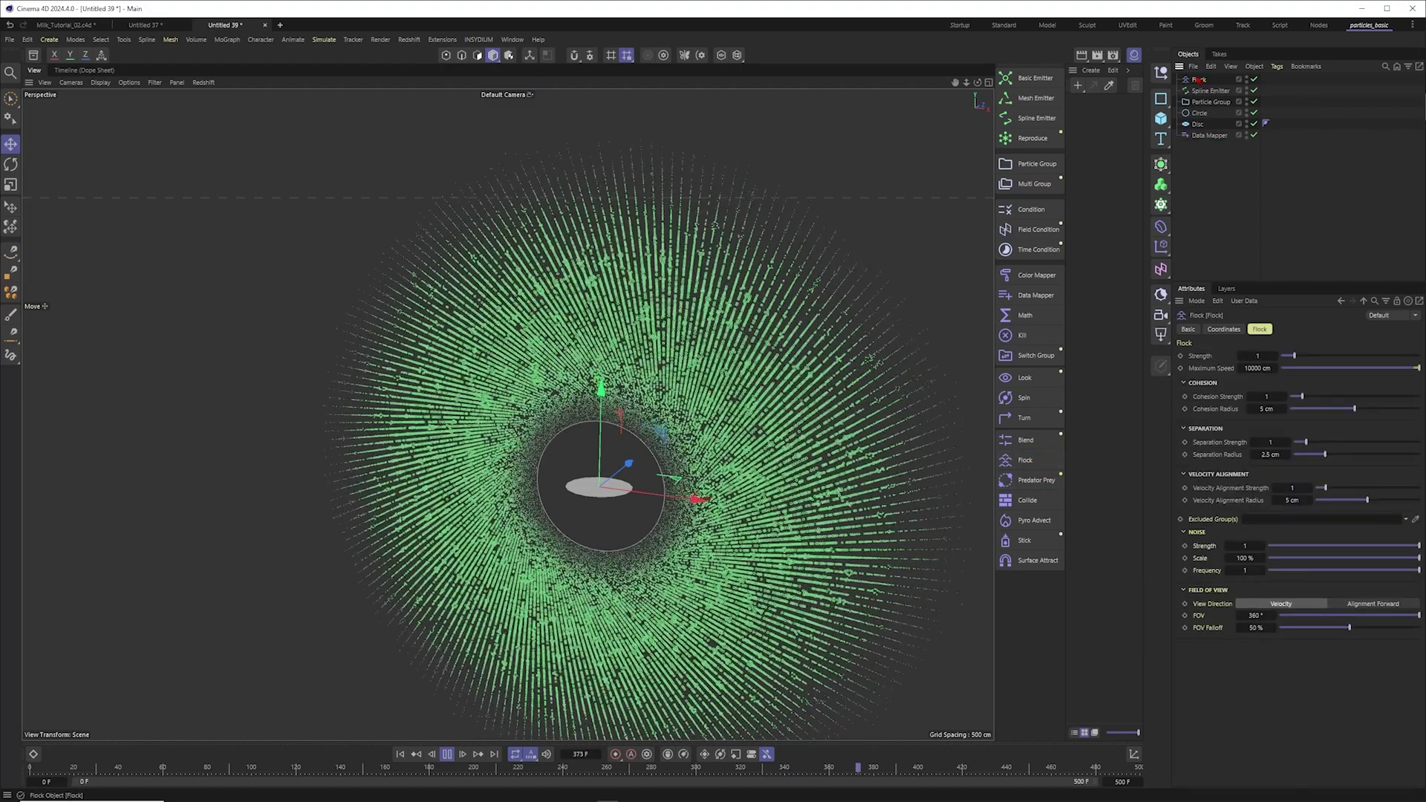
{"action": "key", "text": "shift+f"}
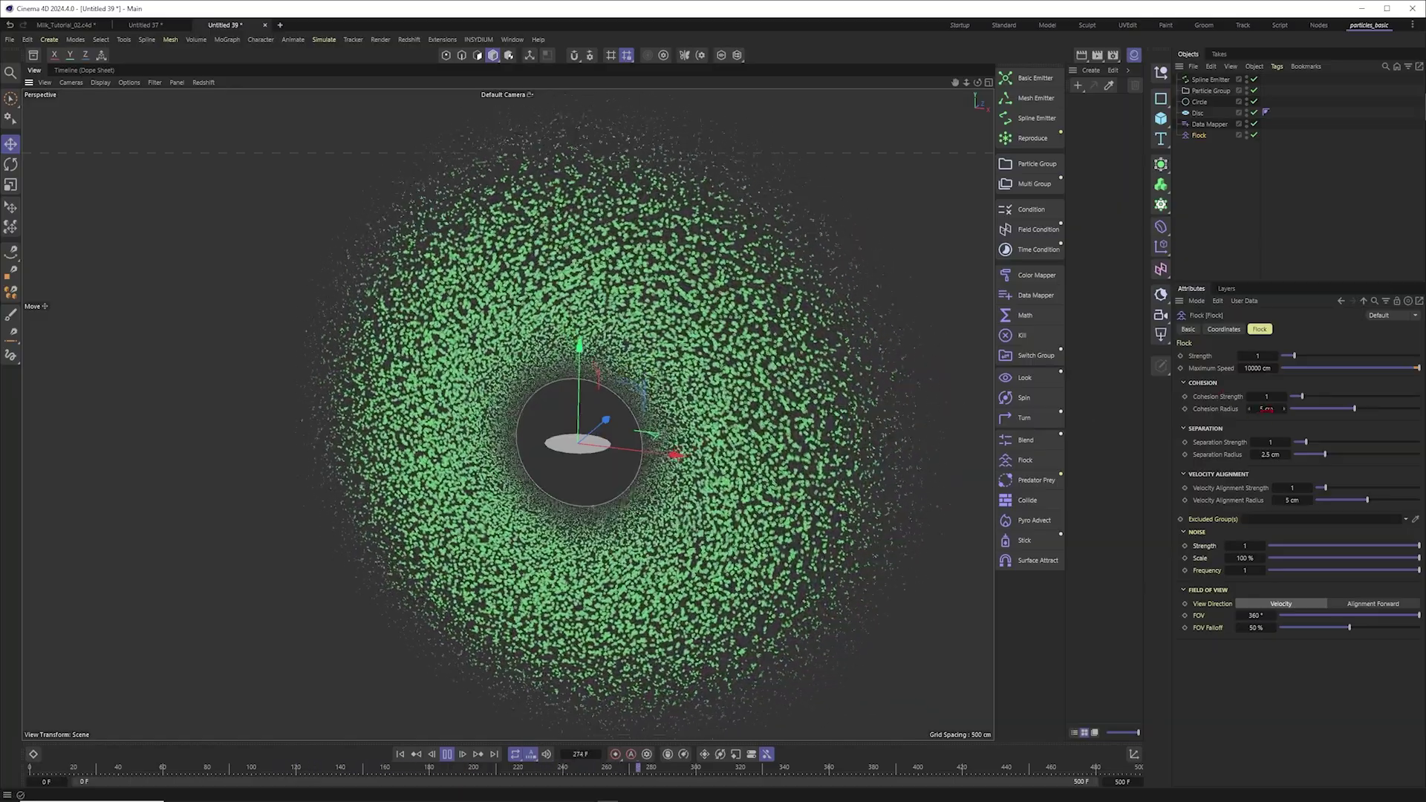
{"action": "left_click", "coordinate": [1266, 409]}
{"action": "type", "text": "20"}
{"action": "key", "text": "Return"}
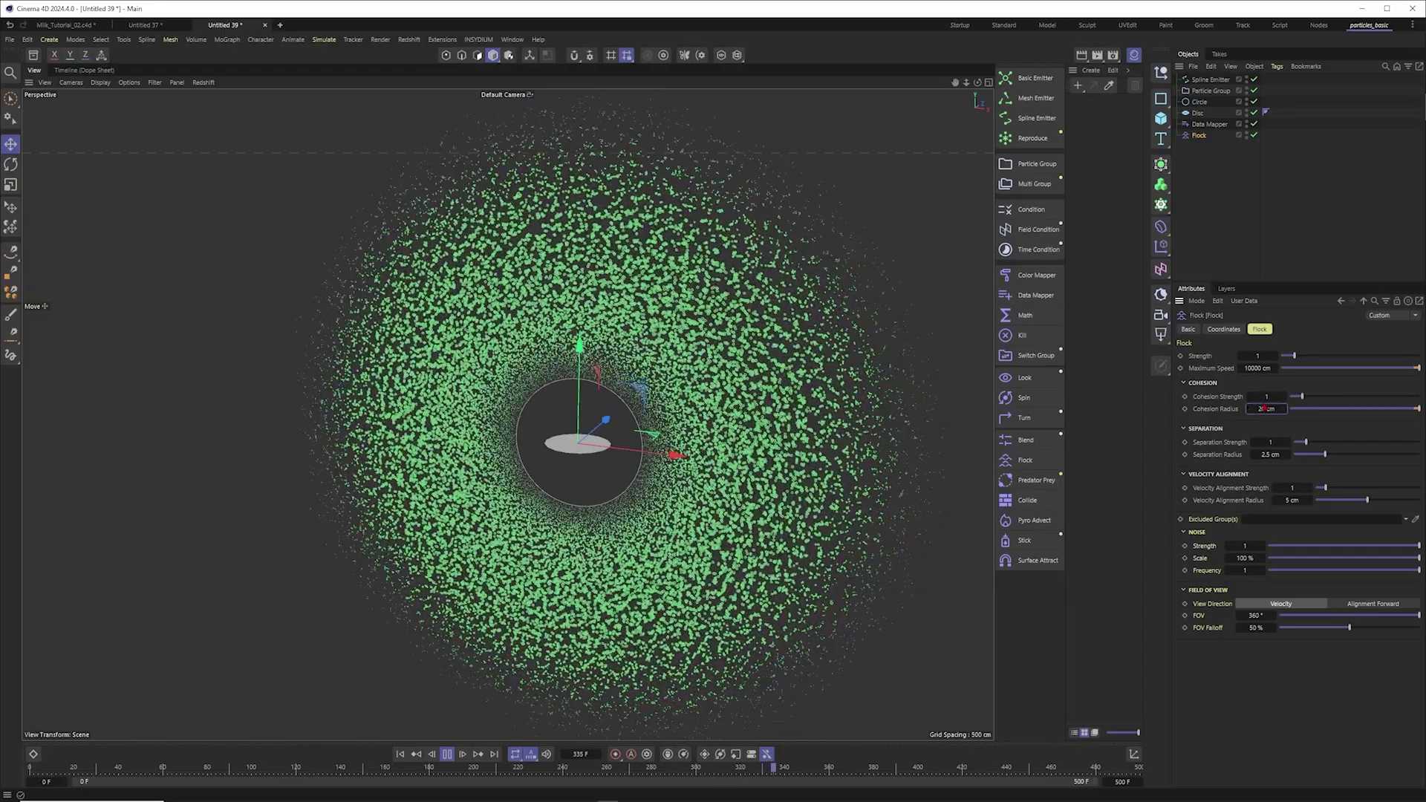
{"action": "left_click", "coordinate": [1266, 396]}
{"action": "type", "text": "2"}
{"action": "key", "text": "Return"}
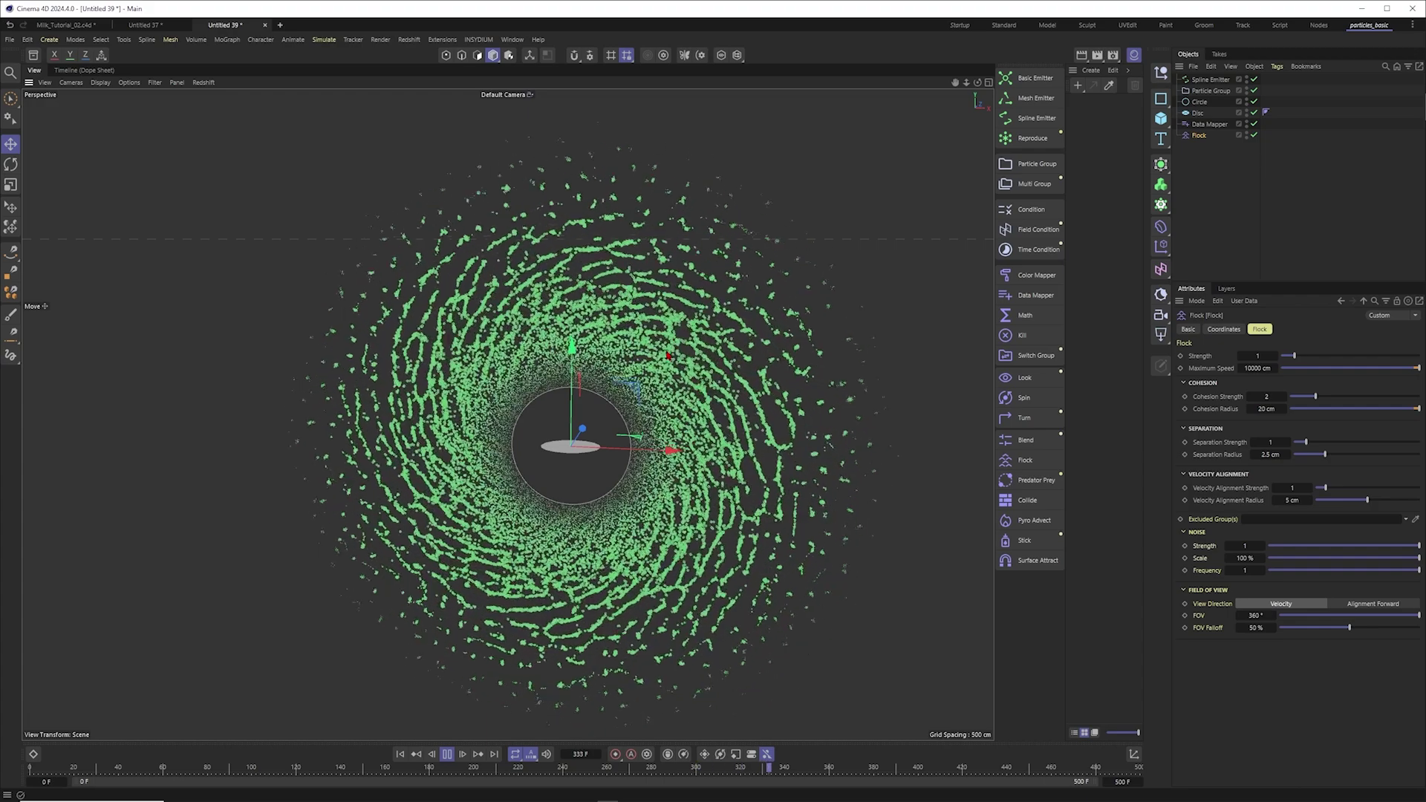
Reshape the Data Mapper radius curve, replay from frame 0, and select the Flock force
{"action": "left_click", "coordinate": [446, 754]}
{"action": "left_click", "coordinate": [1209, 124]}
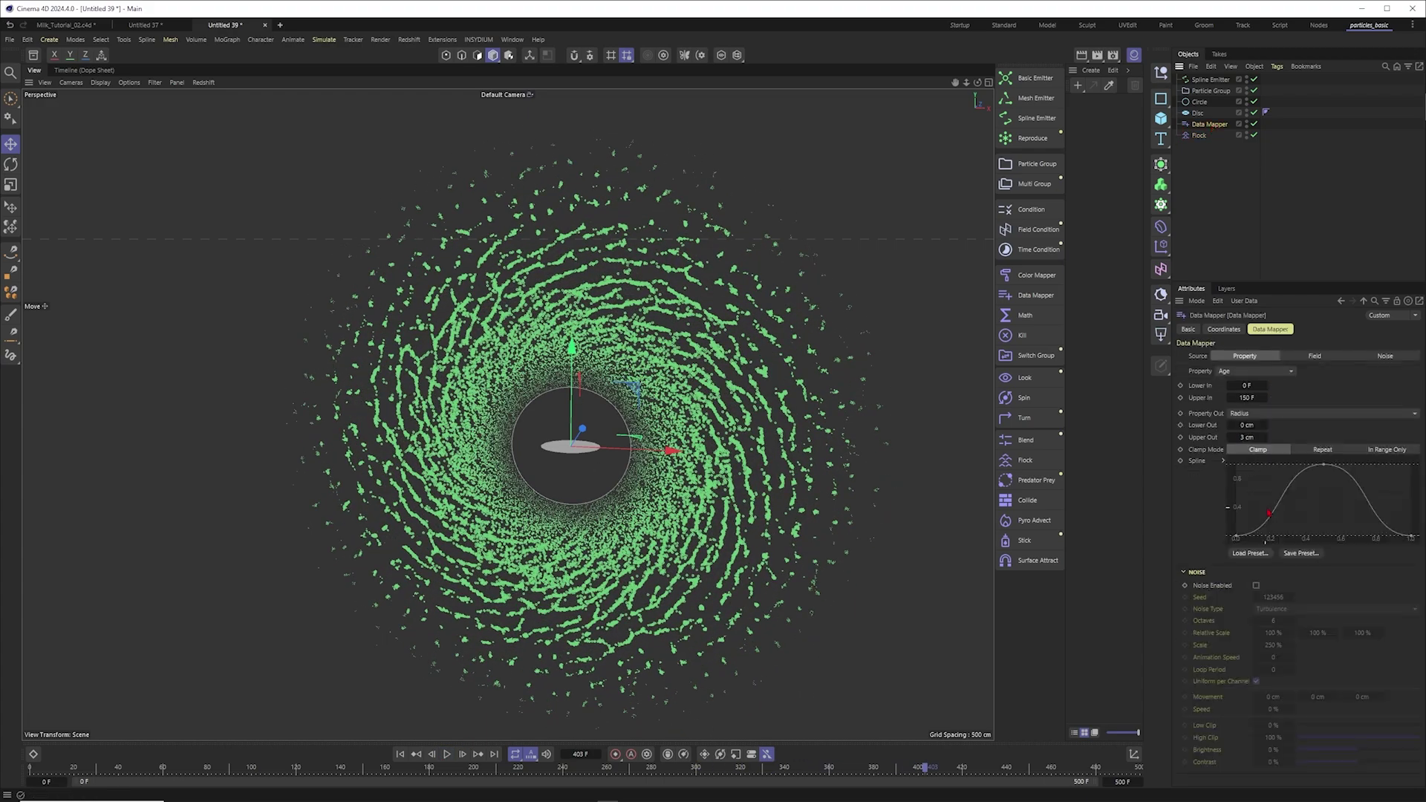
{"action": "mouse_move", "coordinate": [1268, 513]}
{"action": "left_mouse_down"}
{"action": "mouse_move", "coordinate": [1271, 477]}
{"action": "mouse_move", "coordinate": [1248, 475]}
{"action": "left_mouse_up"}
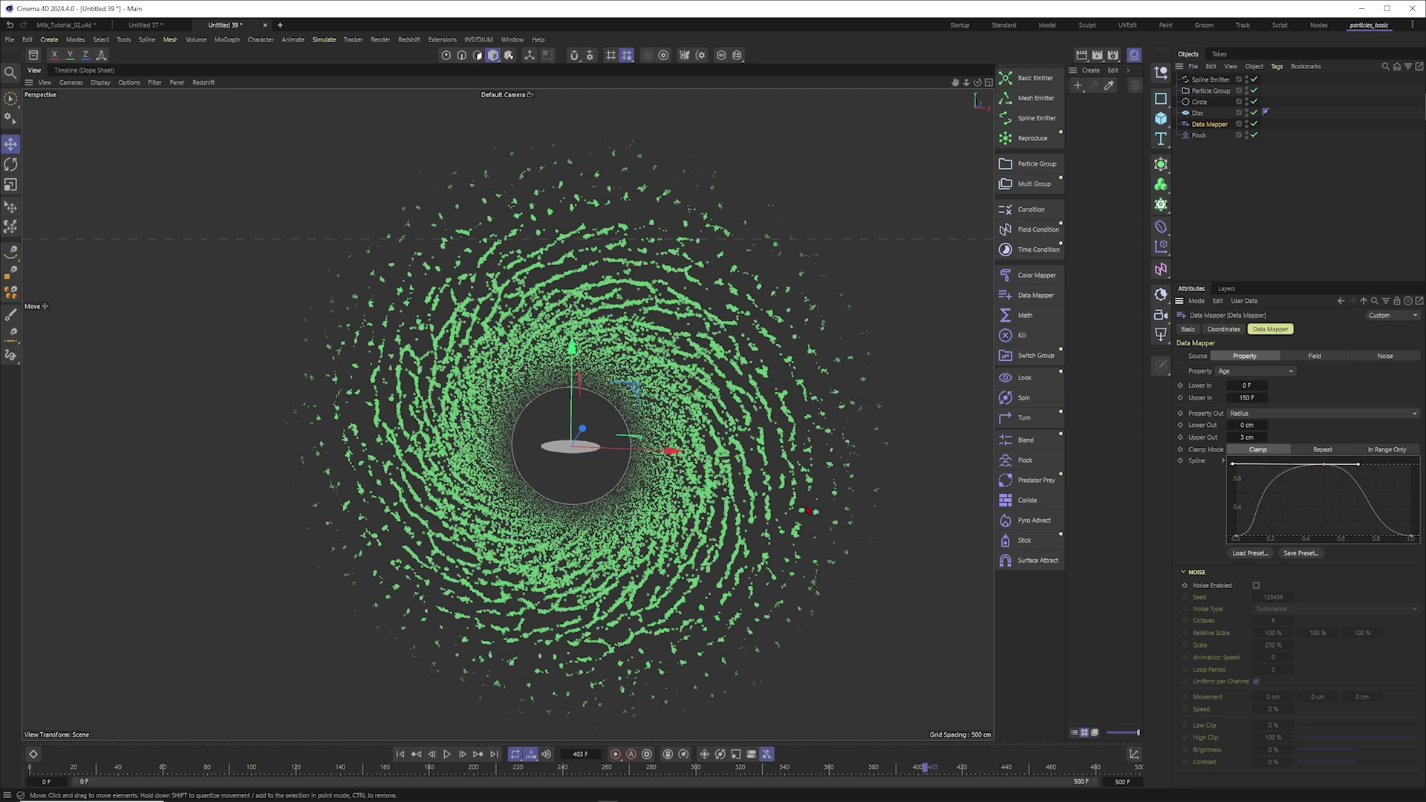
{"action": "key", "text": "shift+f"}
{"action": "key", "text": "F8"}
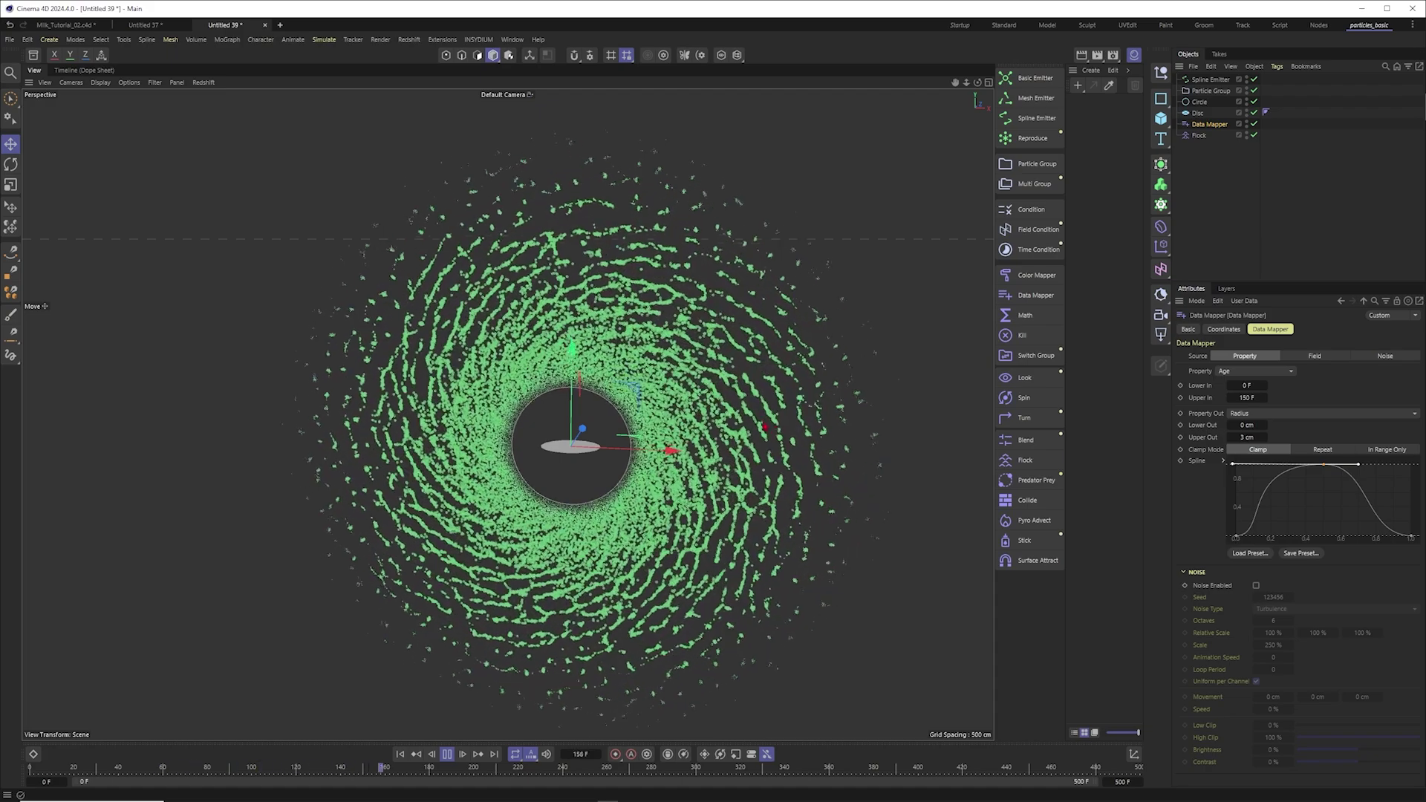
{"action": "left_click", "coordinate": [1201, 137]}
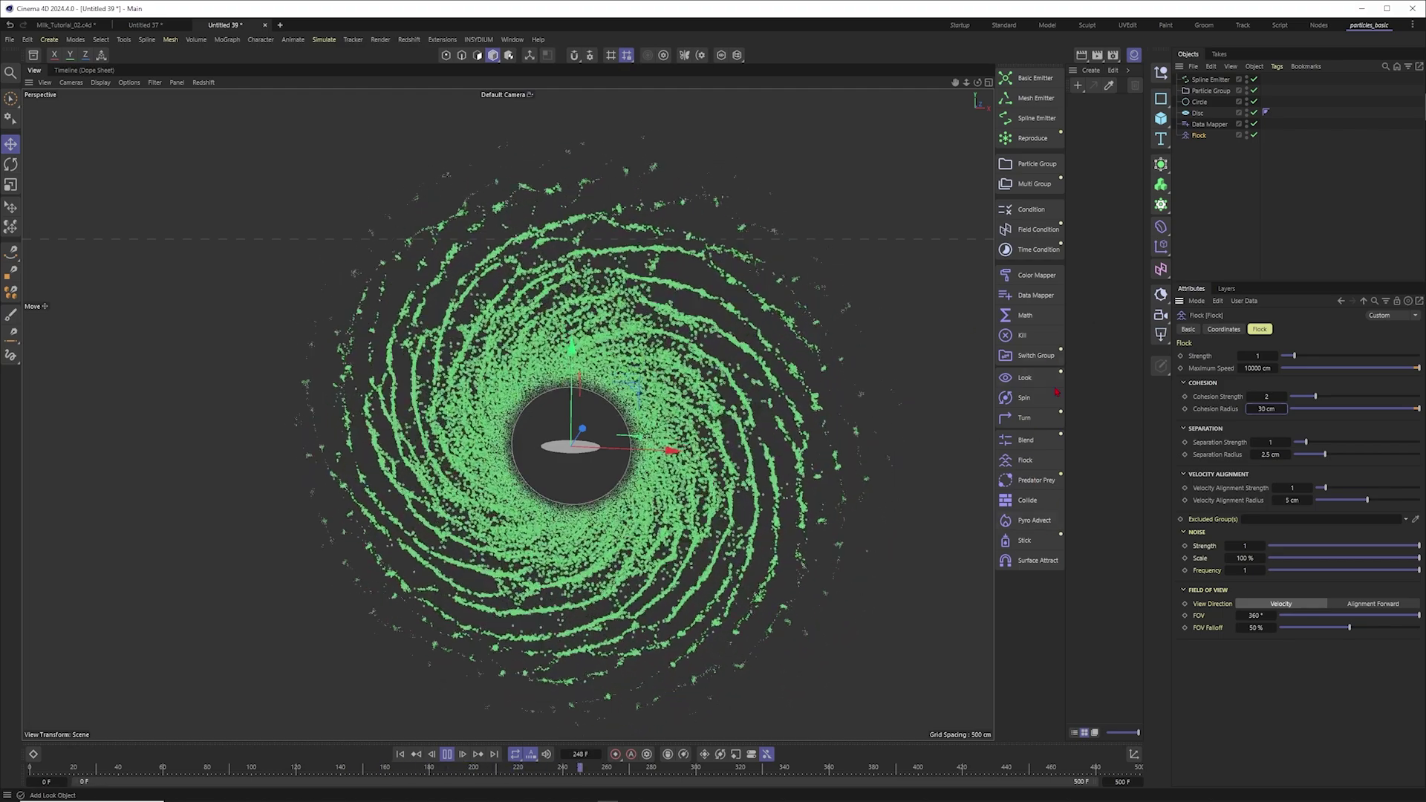
Add a Turbulence force with Scale 50 % and Strength 3 cm, then orbit the spiral
{"action": "left_click", "coordinate": [324, 39]}
{"action": "left_click", "coordinate": [413, 147]}
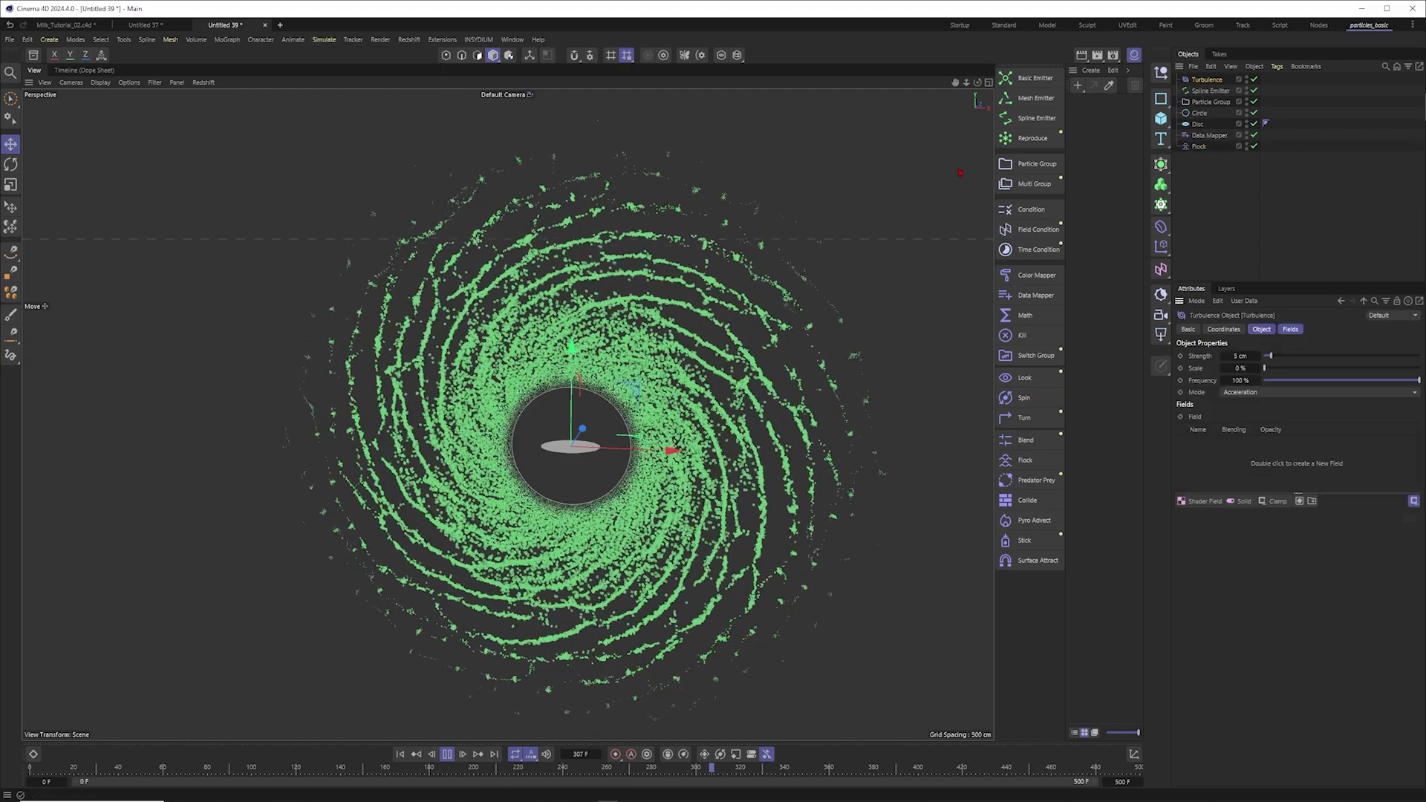
{"action": "left_click", "coordinate": [1239, 367]}
{"action": "type", "text": "50"}
{"action": "key", "text": "Return"}
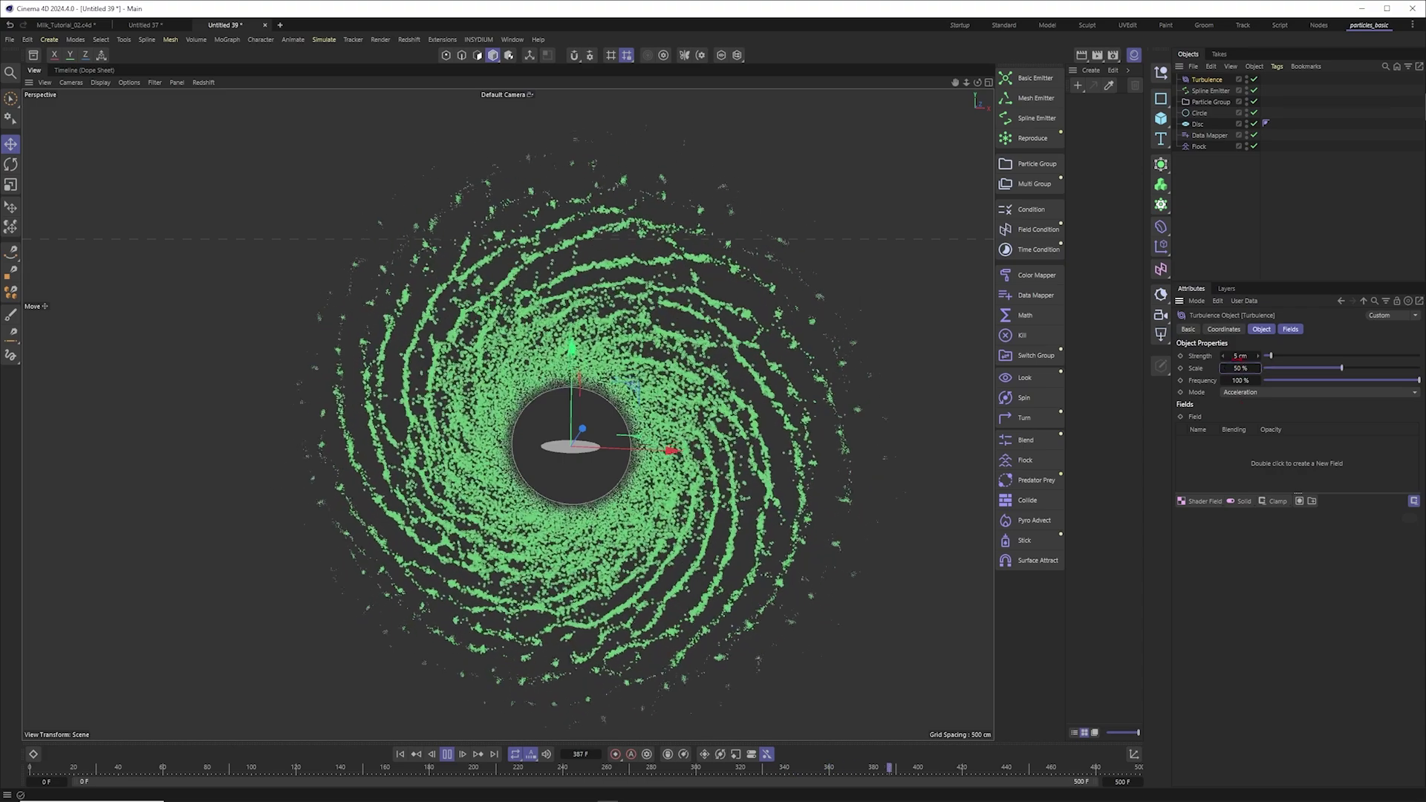
{"action": "left_click", "coordinate": [1238, 355]}
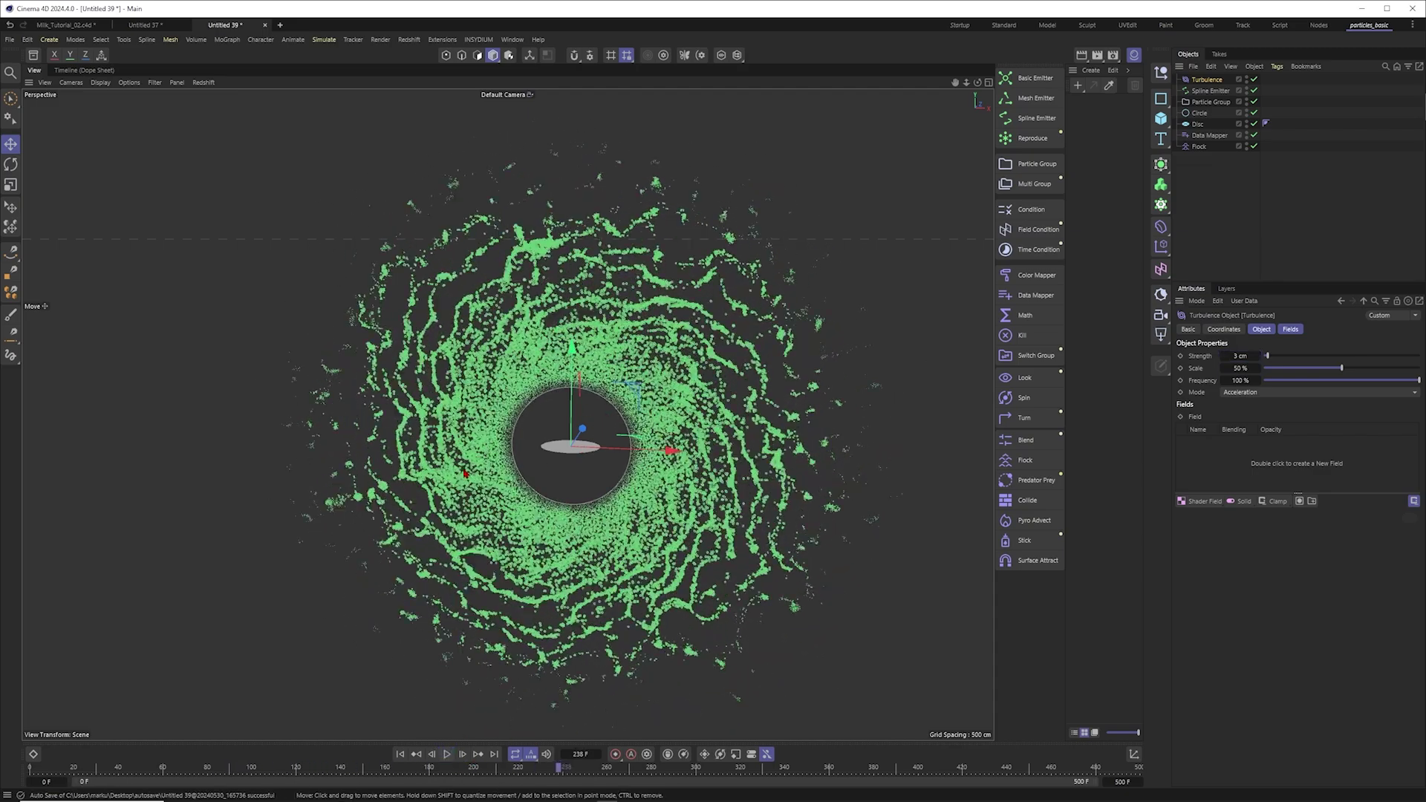
{"action": "key", "text": "F8"}
{"action": "mouse_move", "coordinate": [569, 446]}
{"action": "left_mouse_down", "text": "alt"}
{"action": "mouse_move", "coordinate": [529, 444]}
{"action": "mouse_move", "coordinate": [534, 475]}
{"action": "left_mouse_up", "text": "alt"}
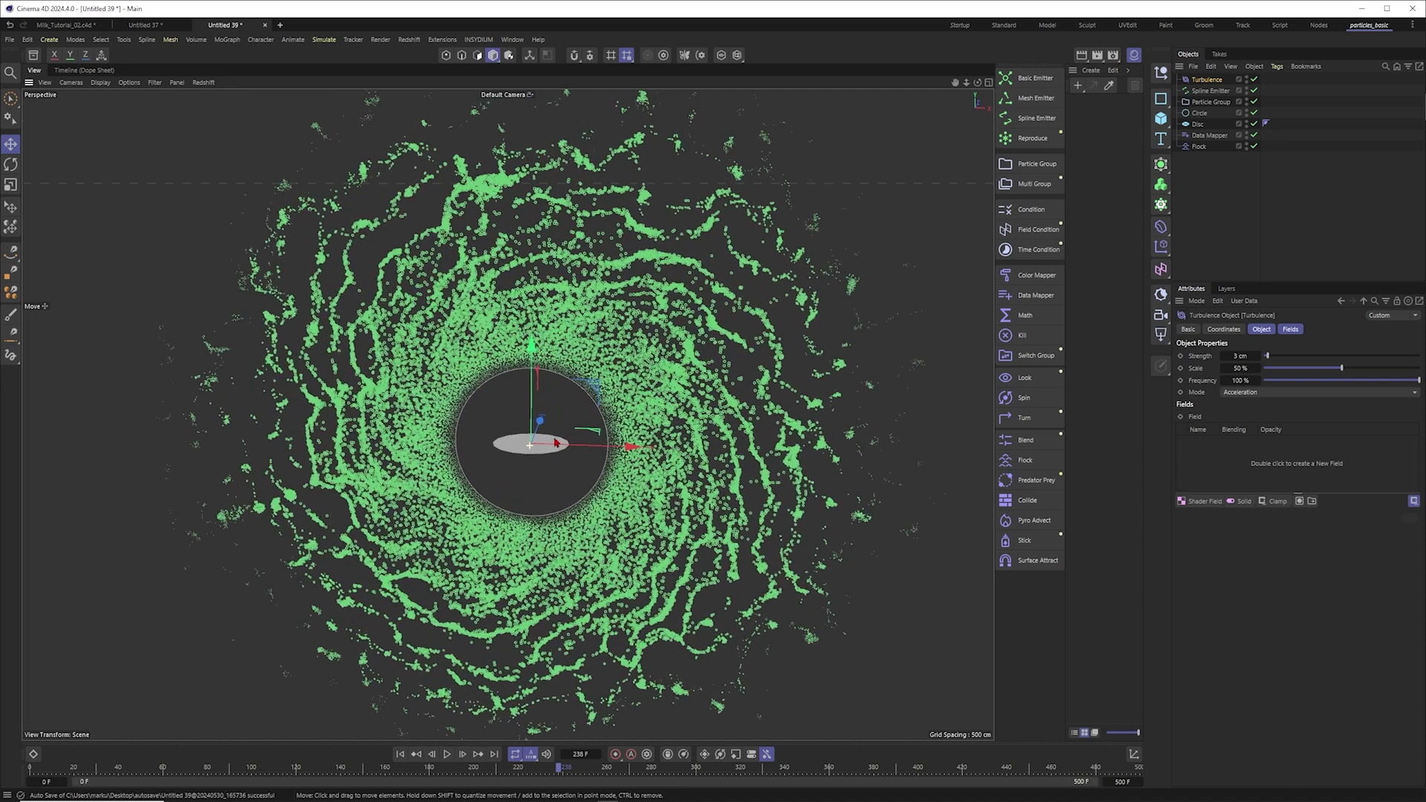
{"action": "left_click", "coordinate": [1211, 103]}
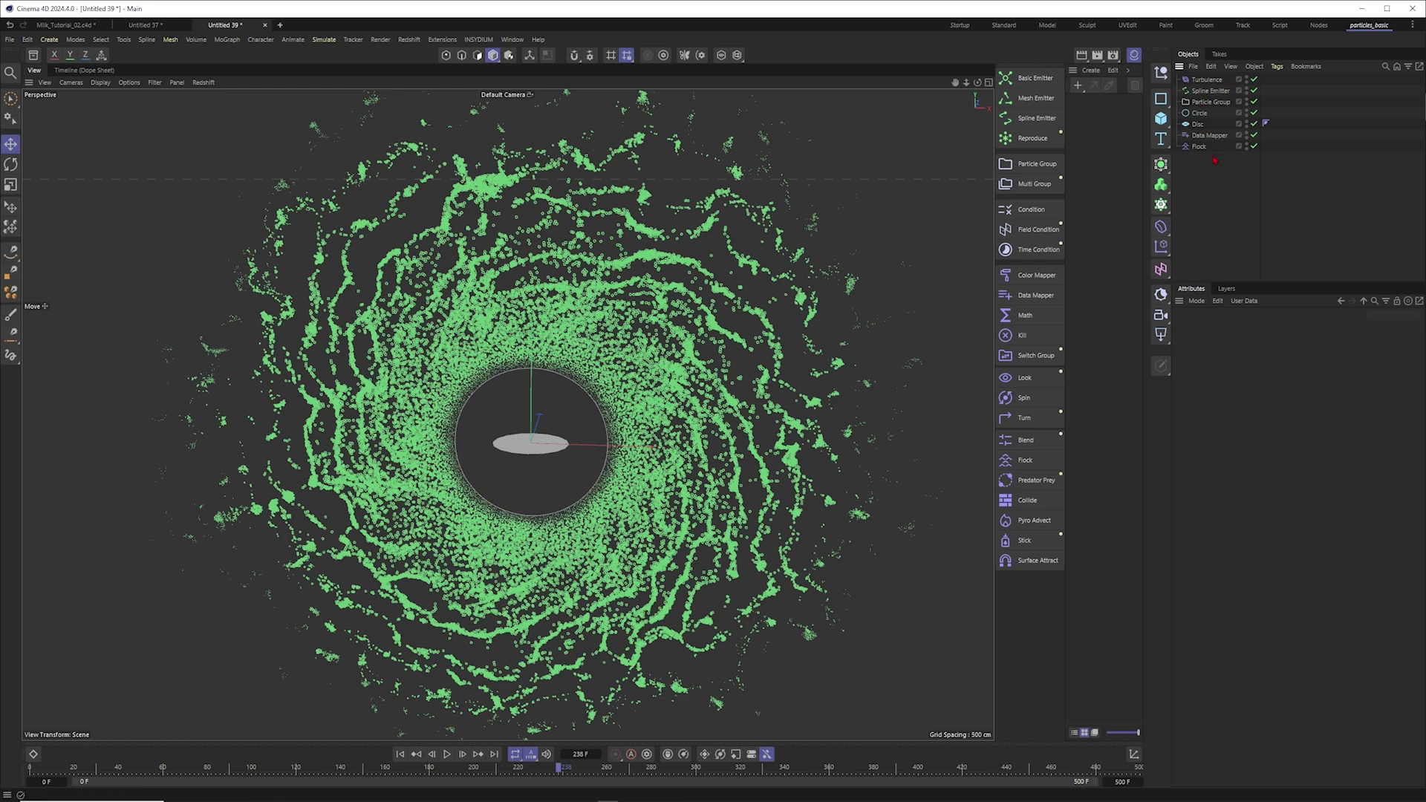
Wrap the Particle Group in a new Volume Builder inside a Volume Mesher
{"action": "left_click", "coordinate": [1209, 91]}
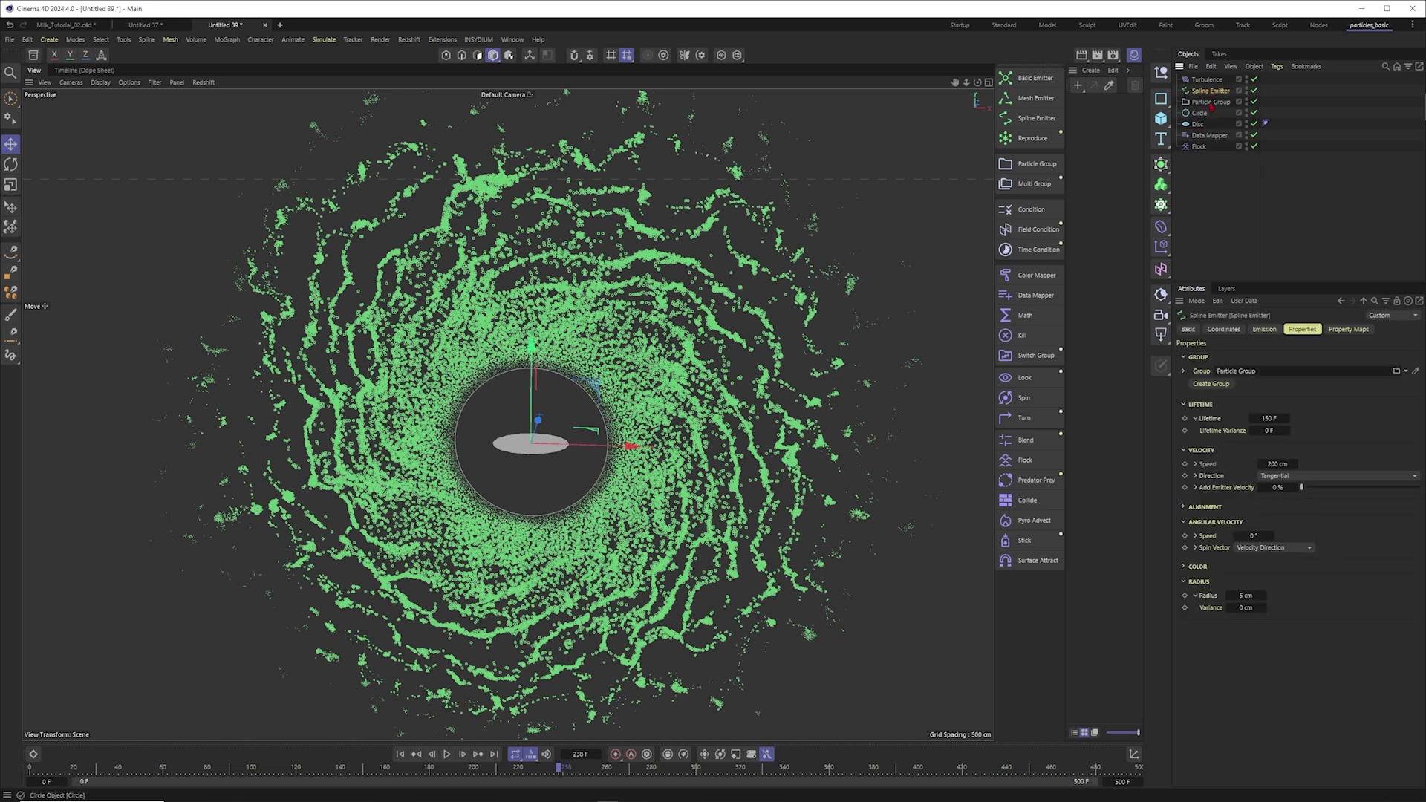
{"action": "left_click", "coordinate": [1210, 102]}
{"action": "left_click", "coordinate": [1160, 184]}
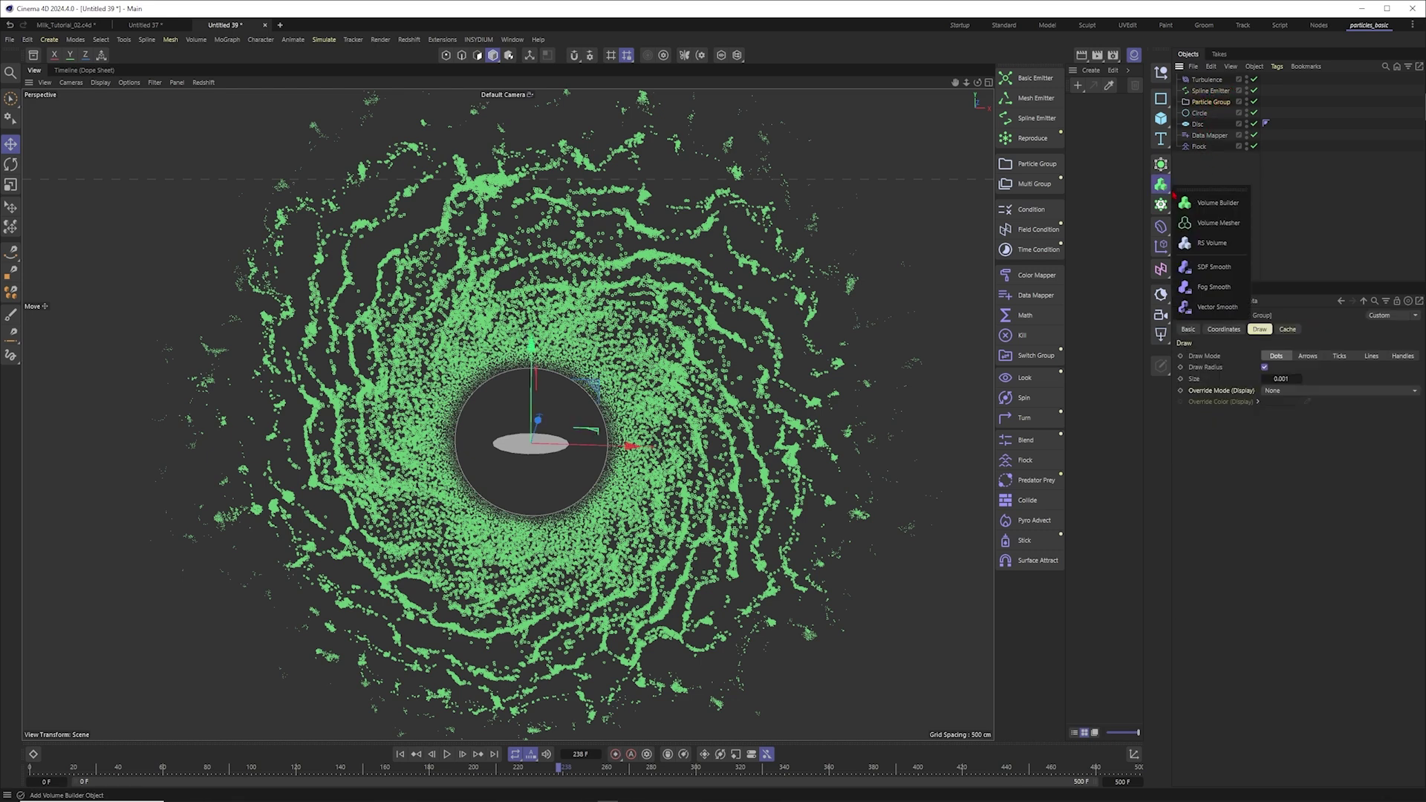
{"action": "left_click", "coordinate": [1216, 203]}
{"action": "left_click", "coordinate": [1161, 184]}
{"action": "left_click", "coordinate": [1218, 223]}
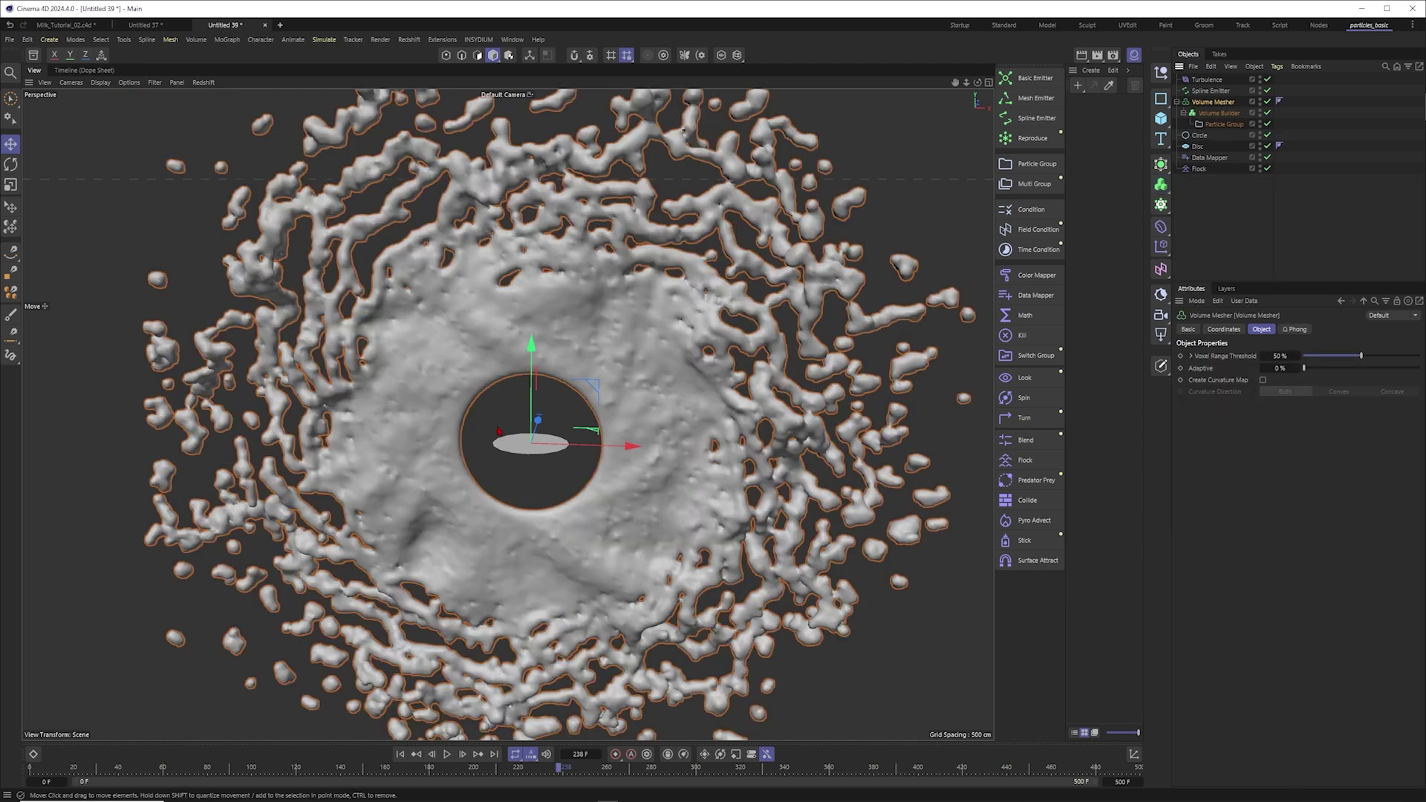
{"action": "left_click", "coordinate": [1223, 124]}
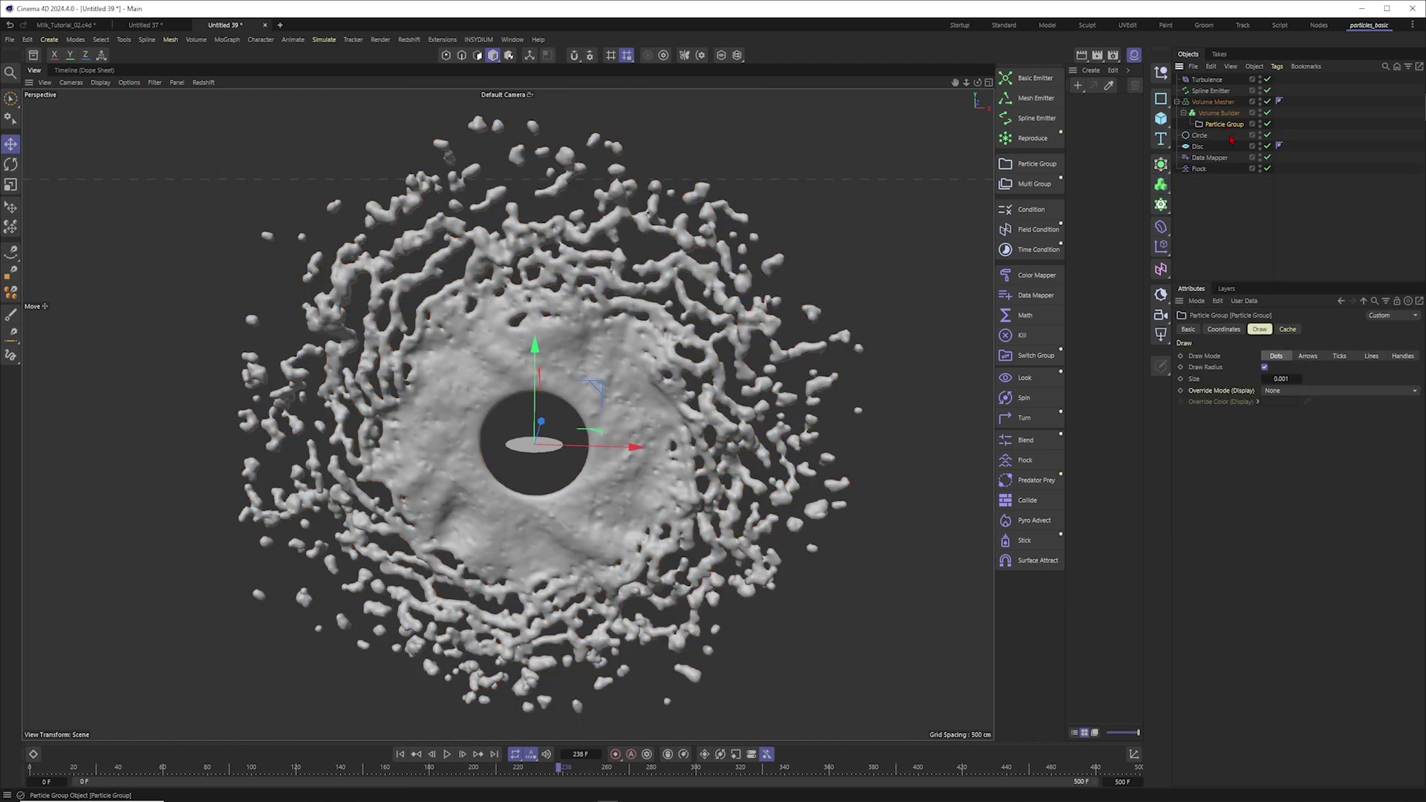
Switch off the volume objects and set the Spline Emitter rate to 100000 per second
{"action": "left_click_drag", "start_coordinate": [1267, 102], "coordinate": [1268, 113]}
{"action": "left_click", "coordinate": [1210, 90]}
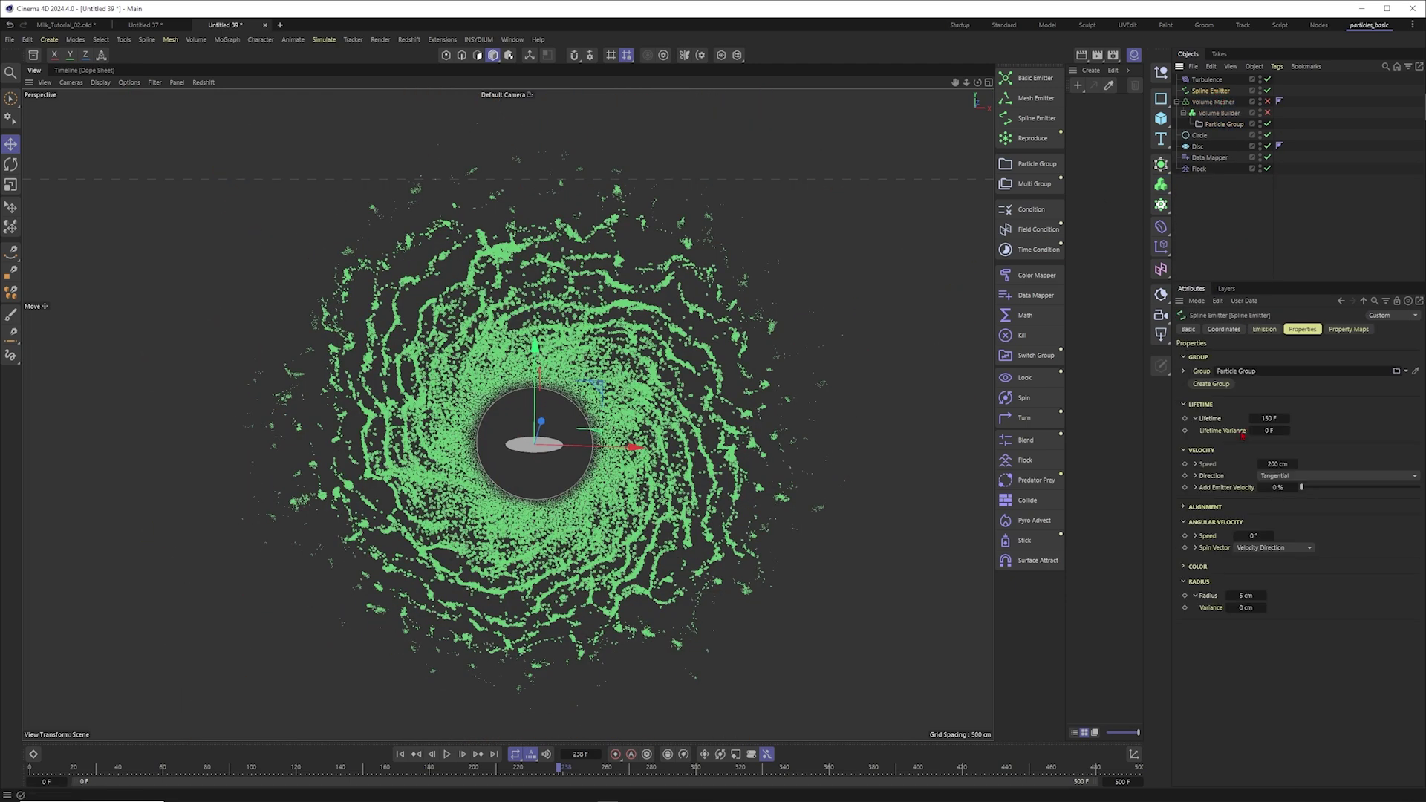
{"action": "left_click", "coordinate": [1265, 332]}
{"action": "type", "text": "100000"}
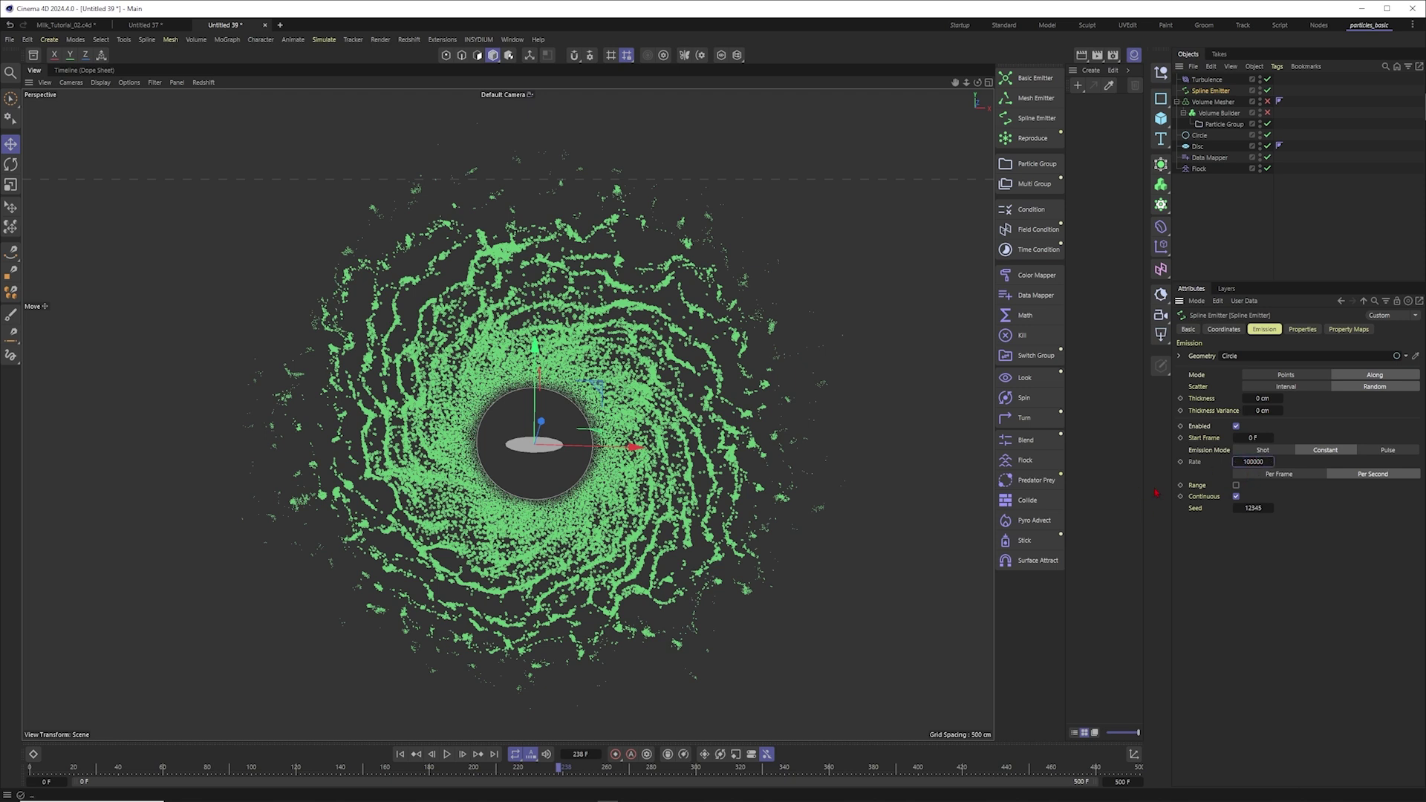
{"action": "key", "text": "Return"}
Rewind and replay the simulation to about frame 163, then stop
{"action": "key", "text": "shift+f"}
{"action": "key", "text": "F8"}
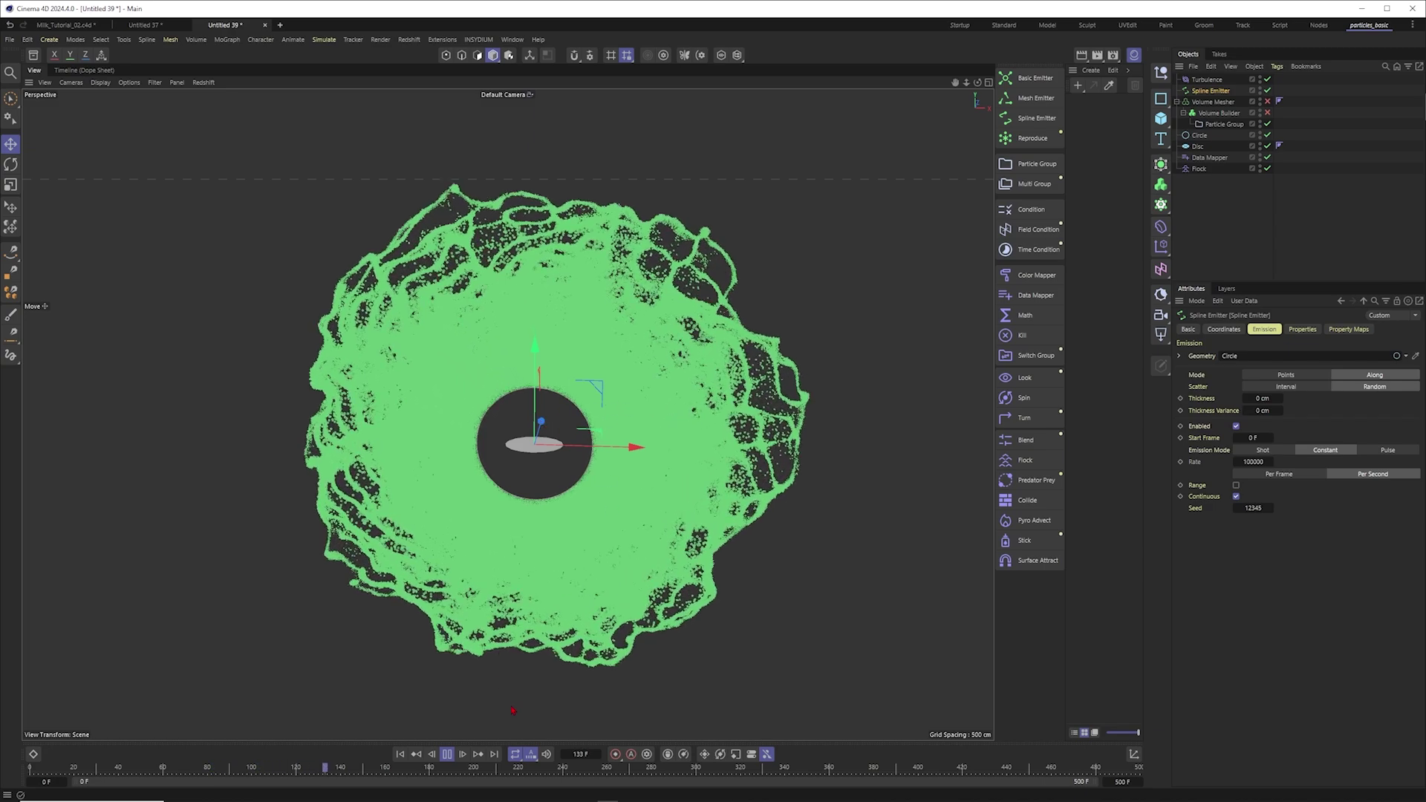
{"action": "key", "text": "F8"}
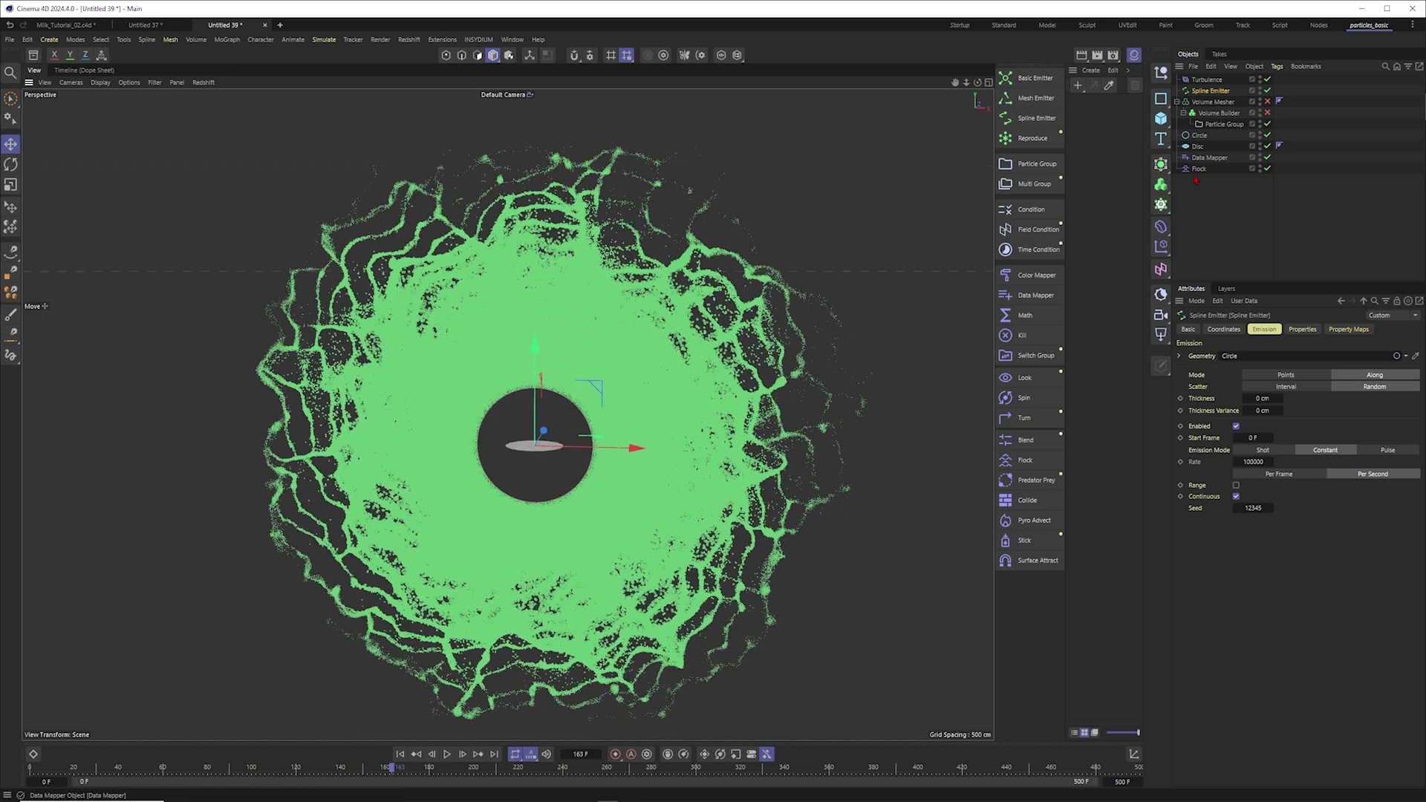
Re-enable the Volume Builder and set the particle radius to 10 cm
{"action": "left_click", "coordinate": [1239, 103]}
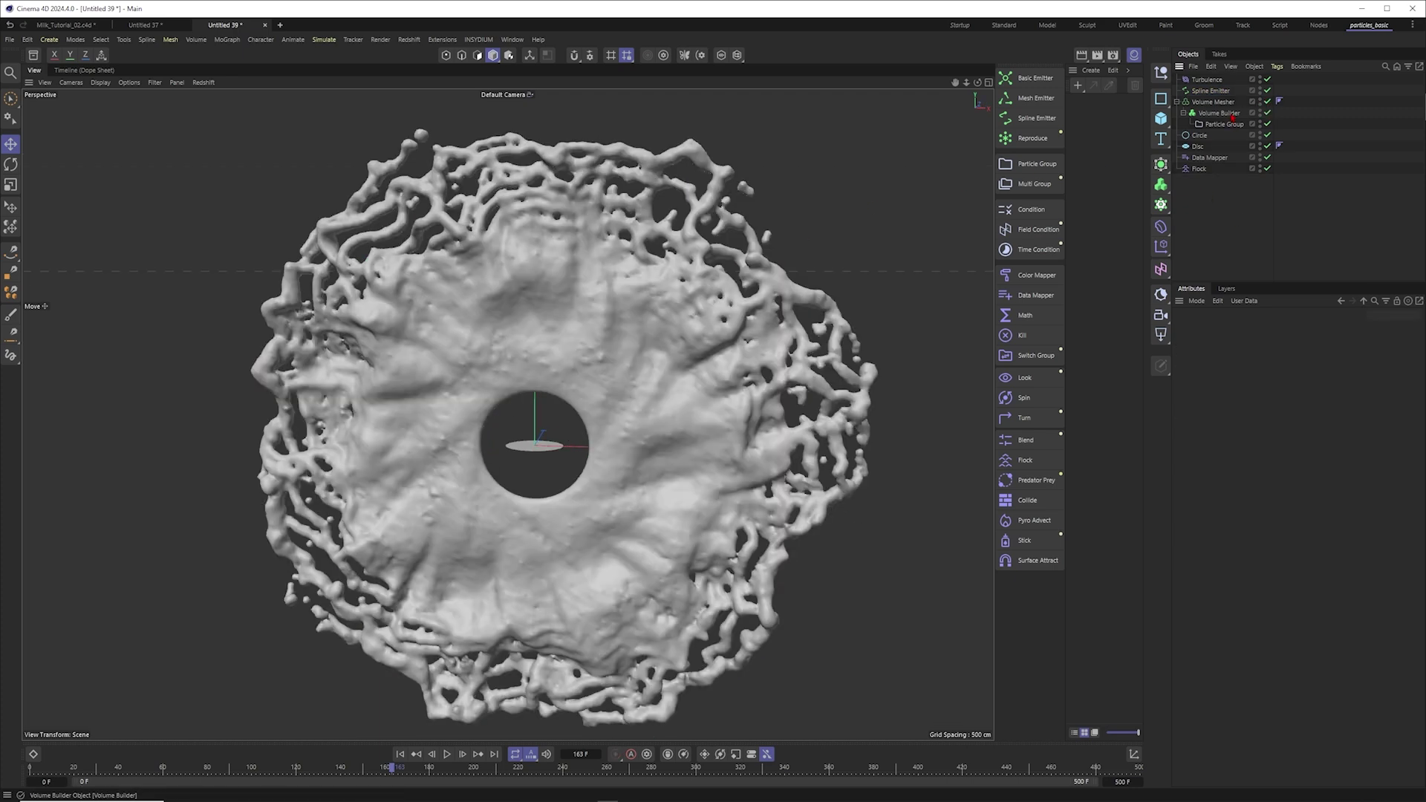
{"action": "left_click", "coordinate": [1219, 112]}
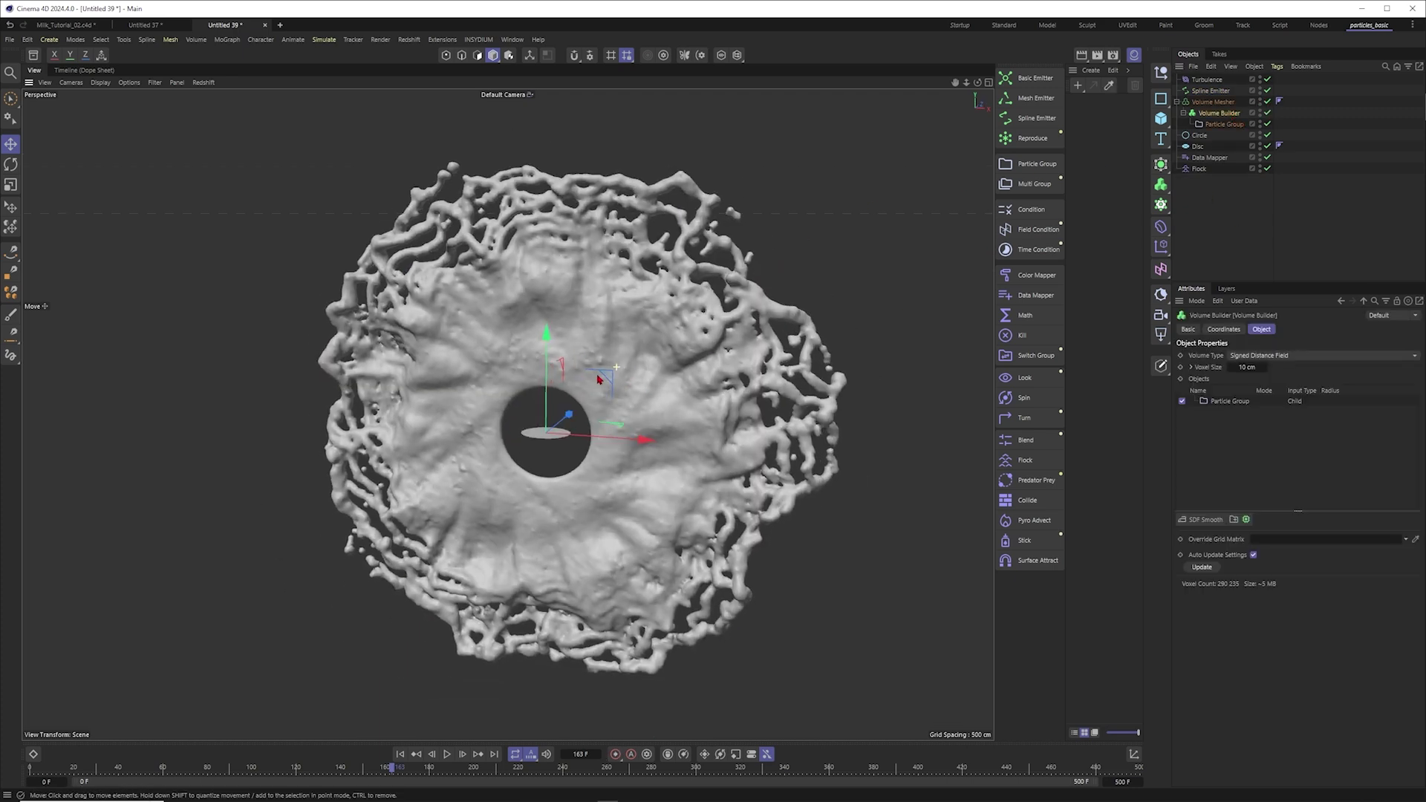
{"action": "left_click", "coordinate": [1229, 401]}
{"action": "type", "text": "10"}
{"action": "key", "text": "Return"}
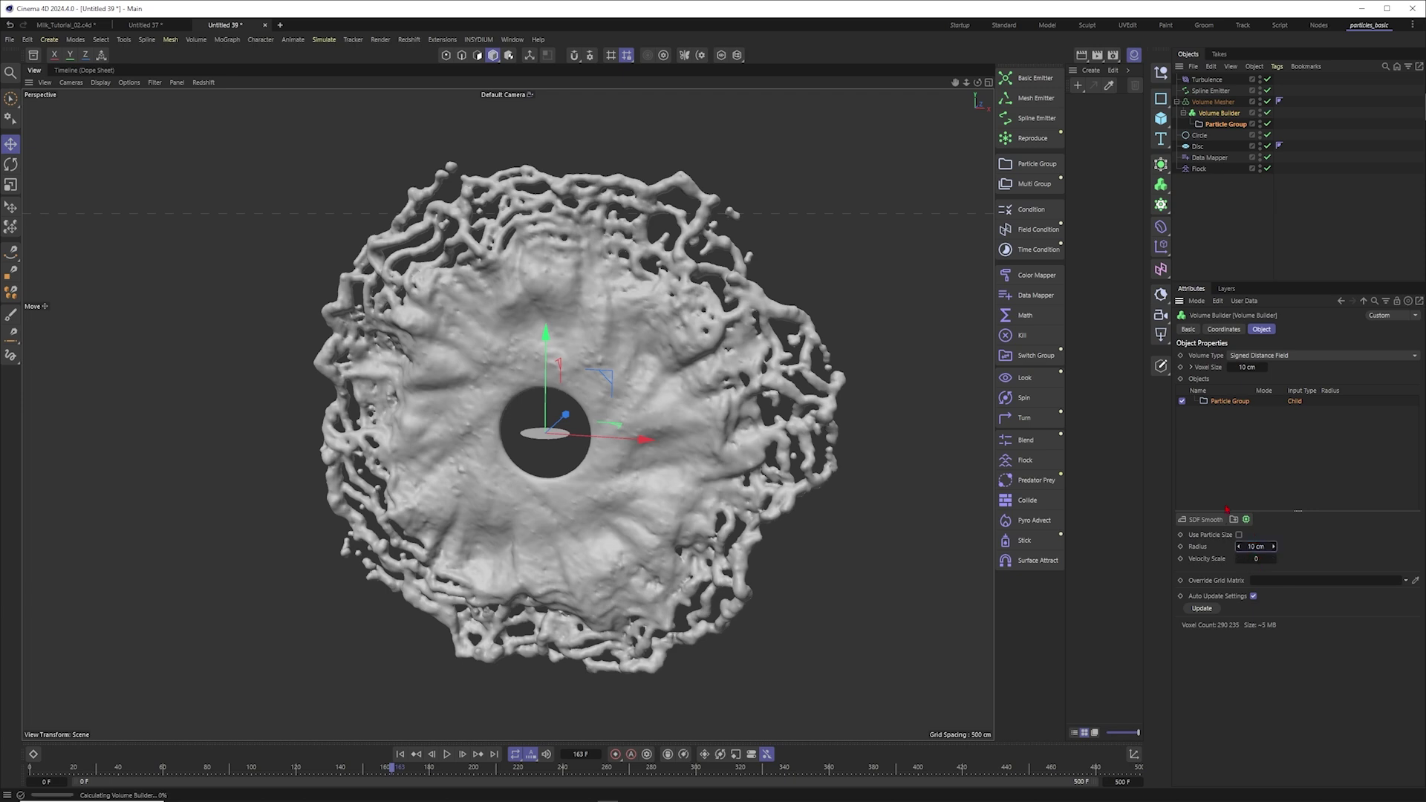
Set the voxel size to 2.5 cm and add two SDF Smooth filters
{"action": "left_click", "coordinate": [1248, 367]}
{"action": "type", "text": "5"}
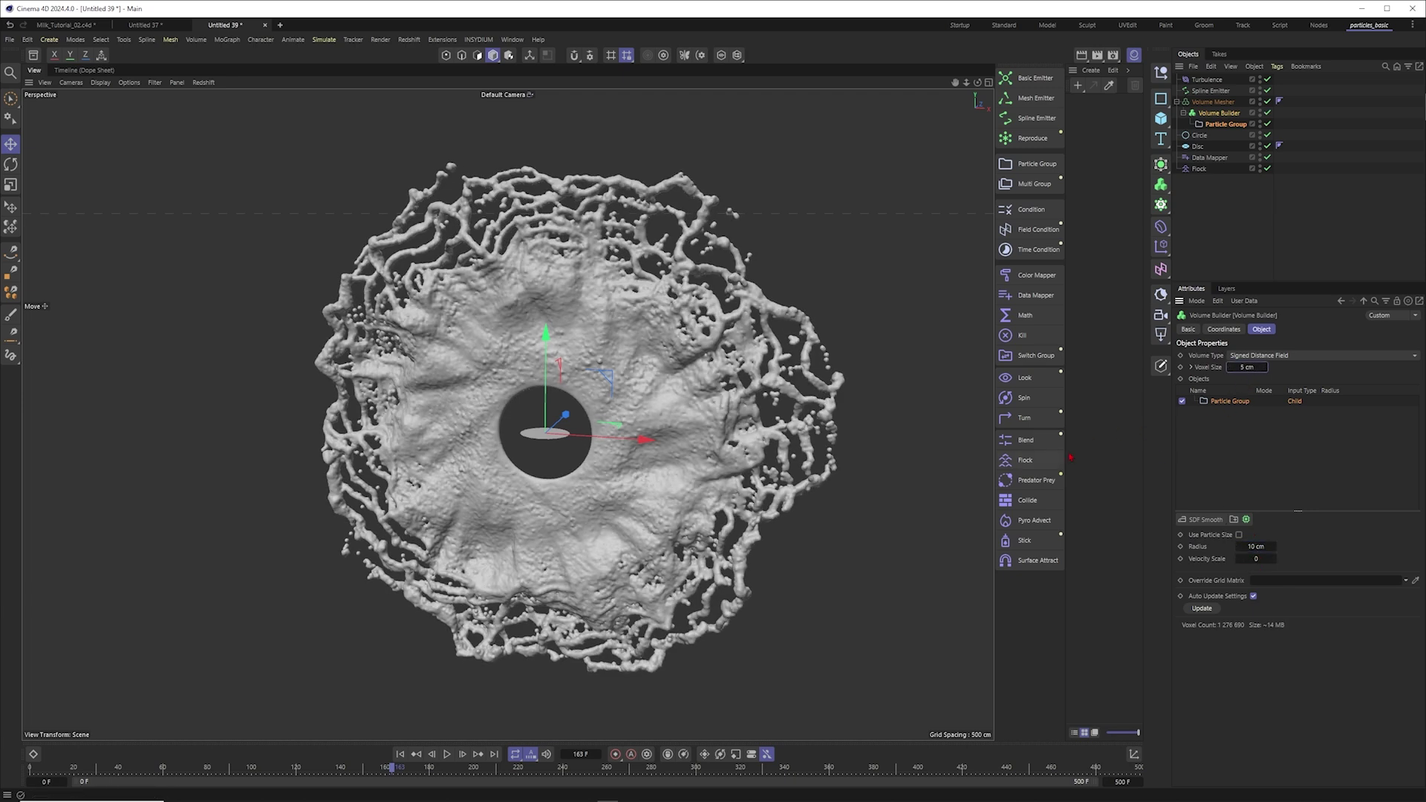
{"action": "left_click", "coordinate": [1203, 520]}
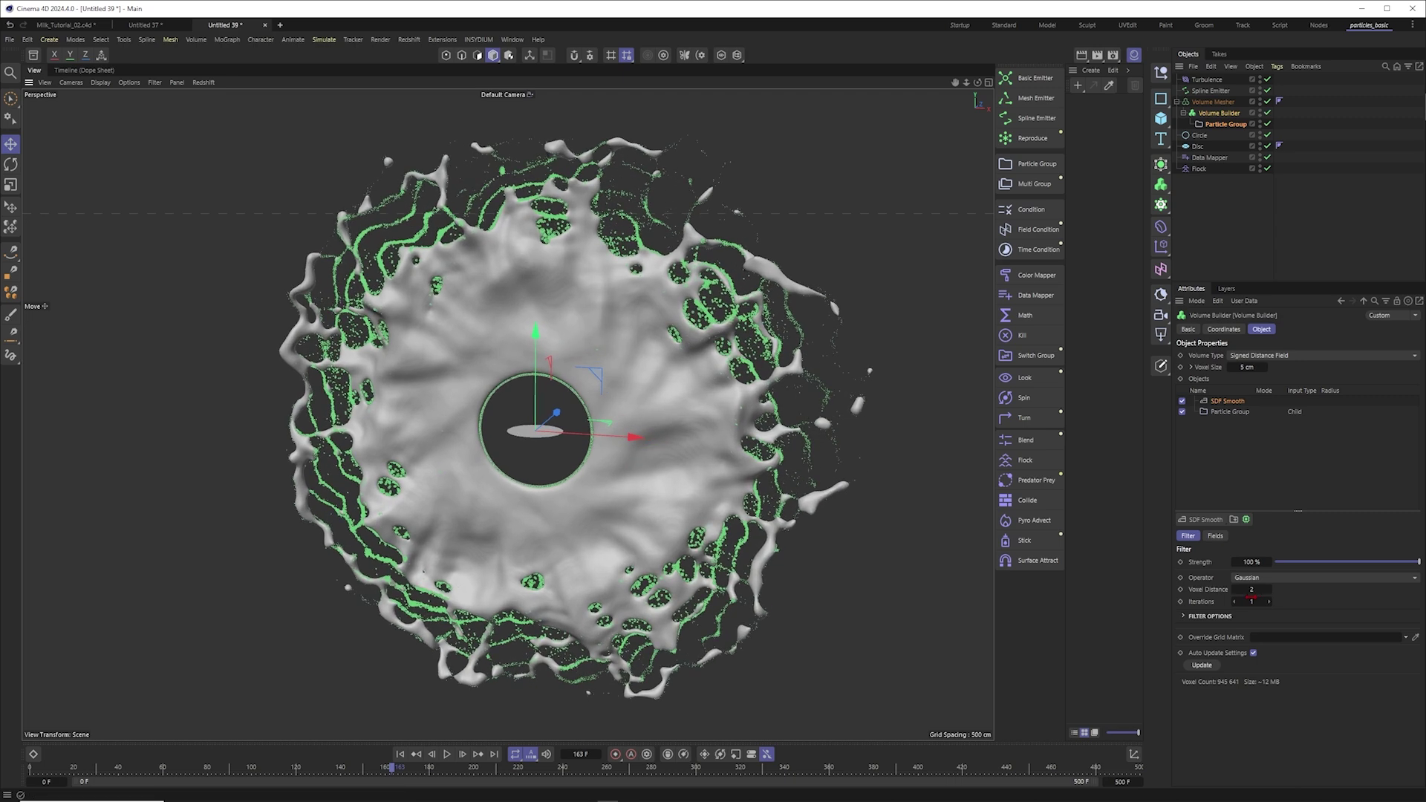
{"action": "left_click", "coordinate": [1203, 520]}
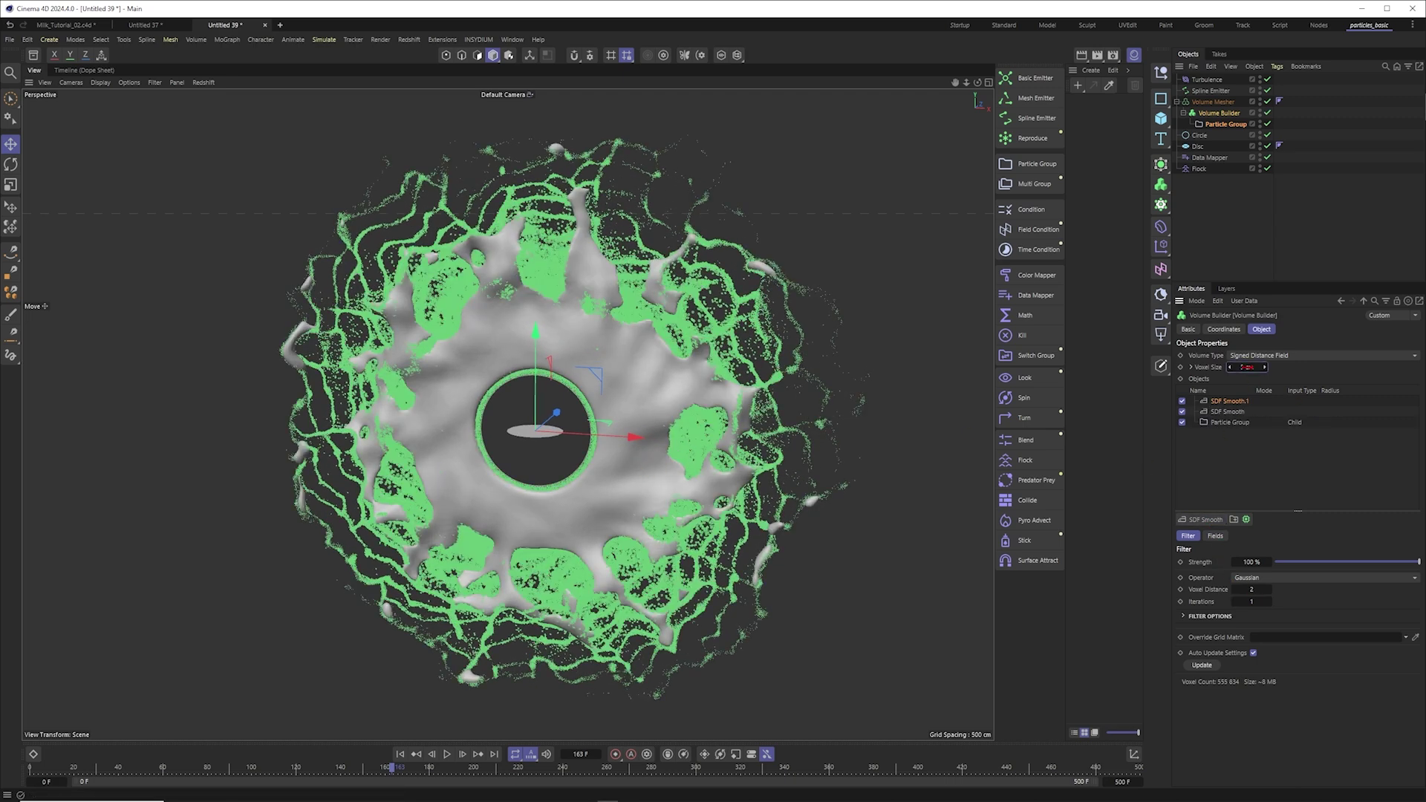
{"action": "left_click", "coordinate": [1248, 367]}
{"action": "type", "text": "2"}
{"action": "key", "text": "Return"}
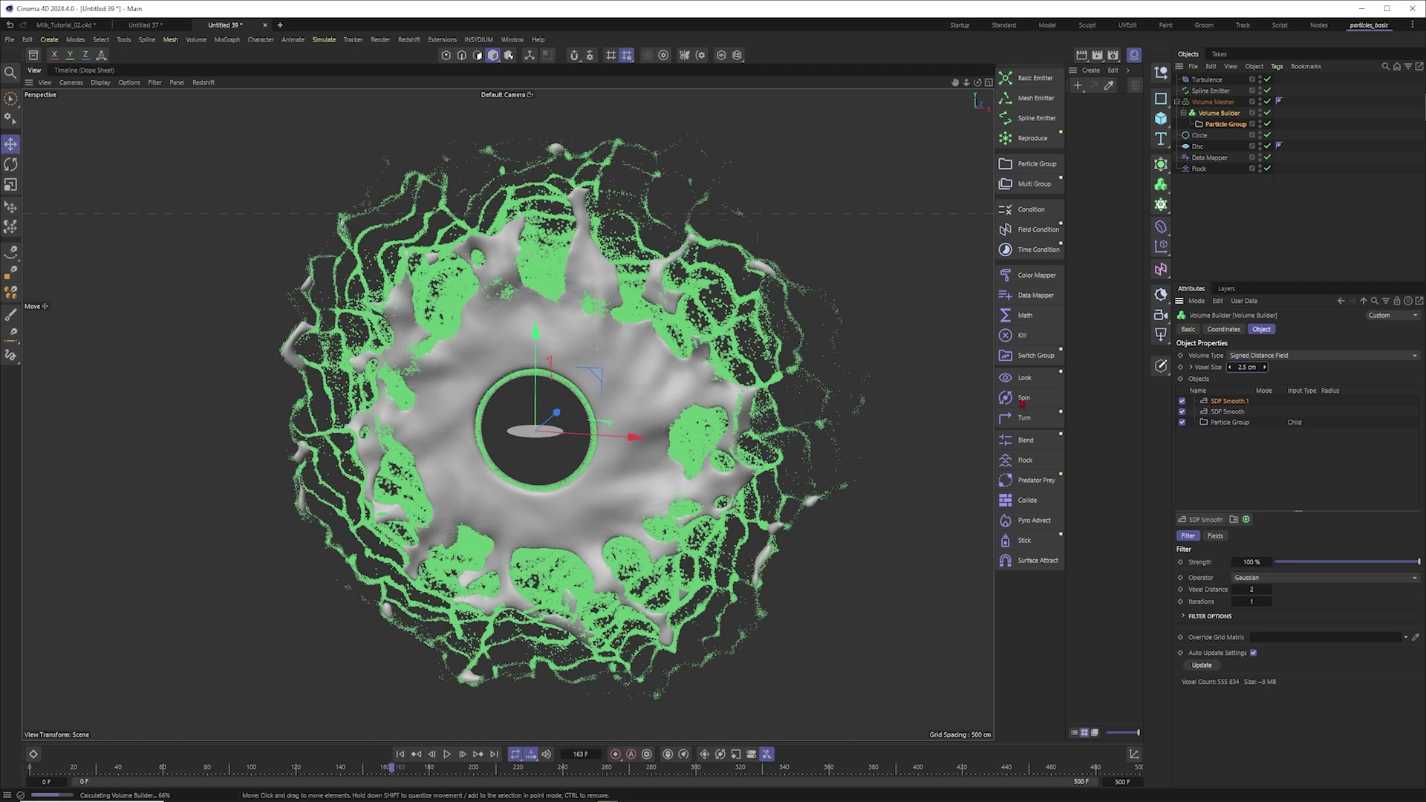
Scroll the viewport to inspect the meshed milk spiral
{"action": "scroll", "coordinate": [641, 355], "scroll_direction": "down", "scroll_amount": 4}
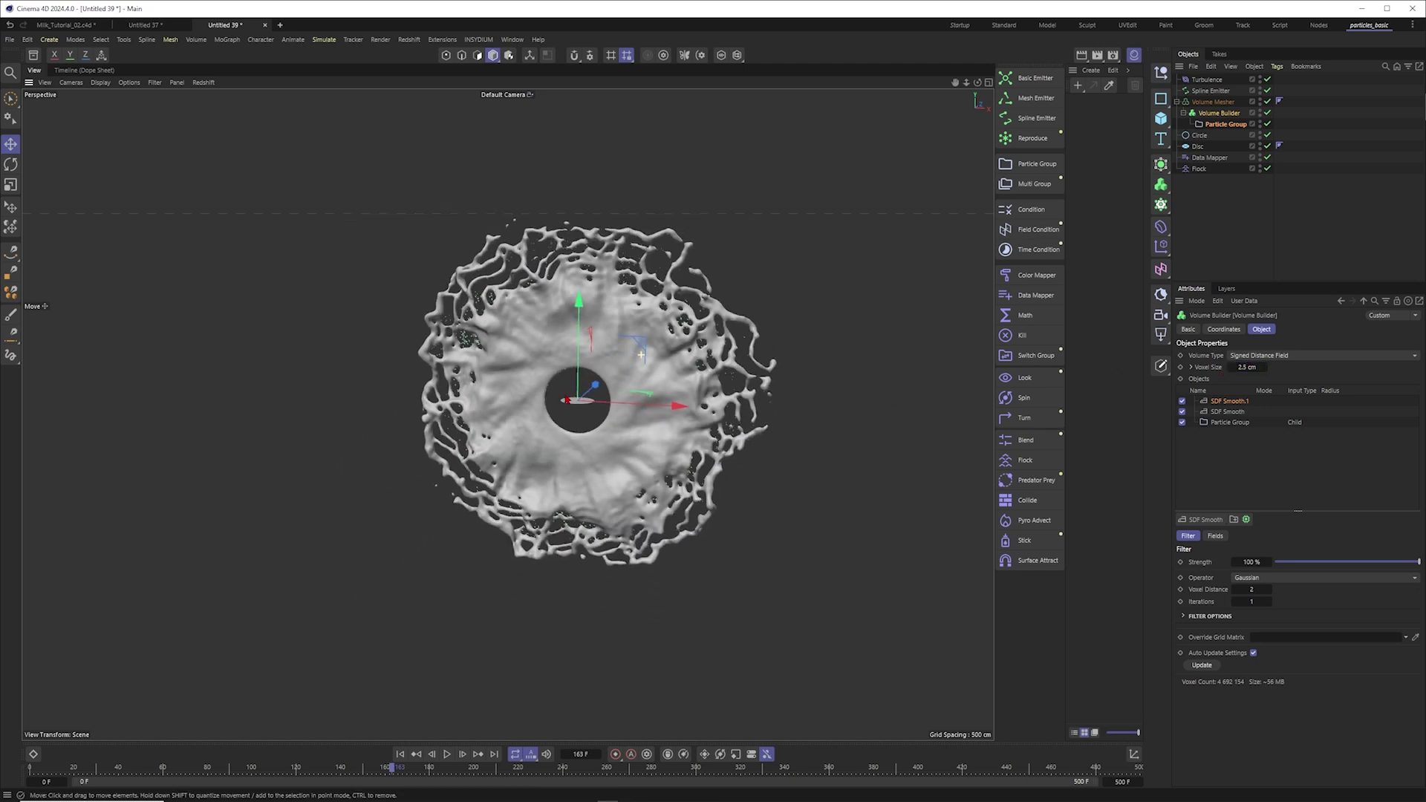
{"action": "scroll", "coordinate": [631, 363], "scroll_direction": "up", "scroll_amount": 2}
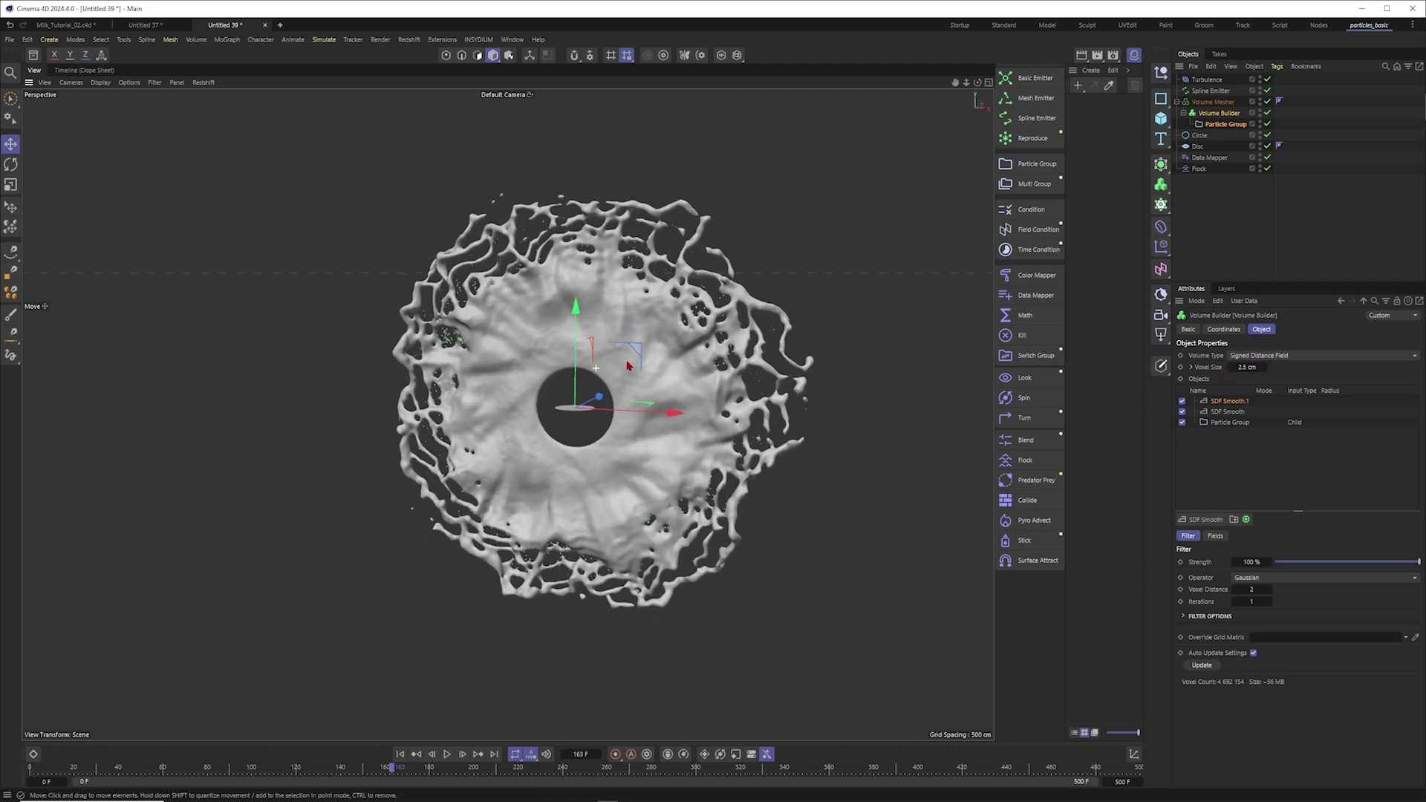